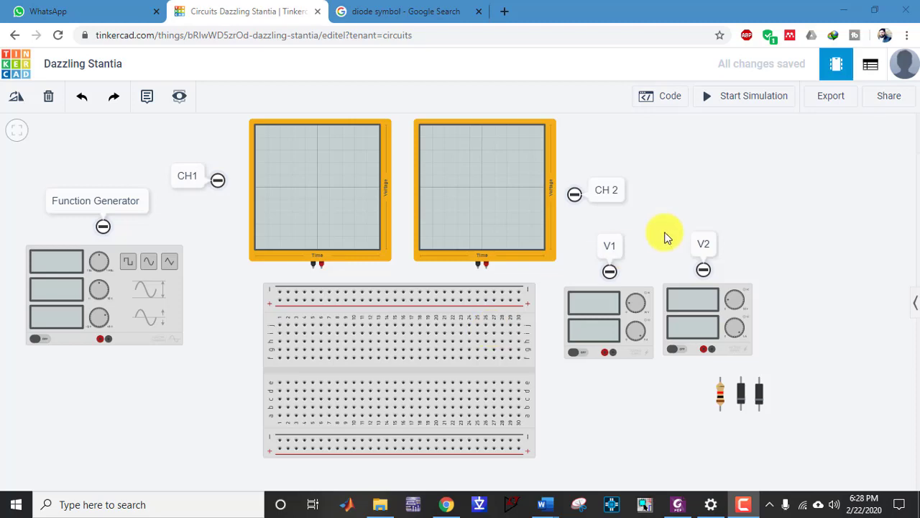
Review the lab manual PDF, then check the function generator and V1 supply settings.
click(683, 506)
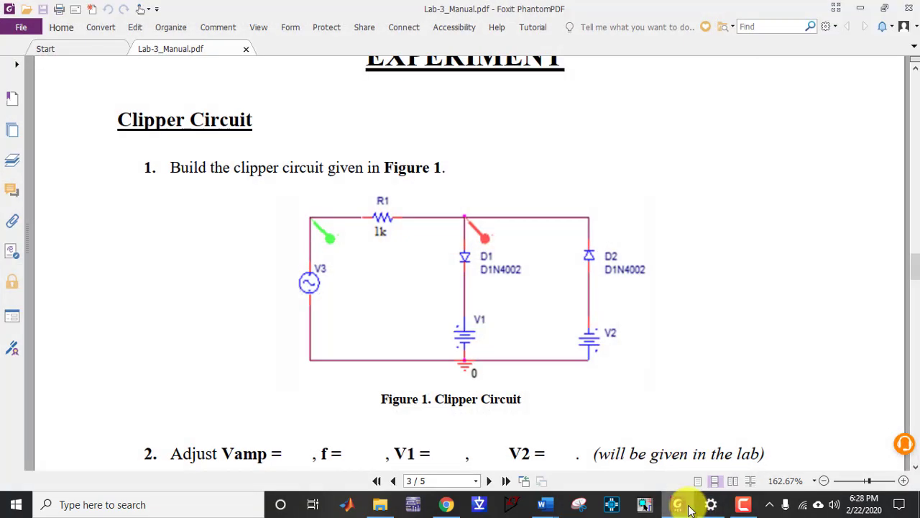
scroll(414, 259, up, 1)
scroll(417, 261, up, 1)
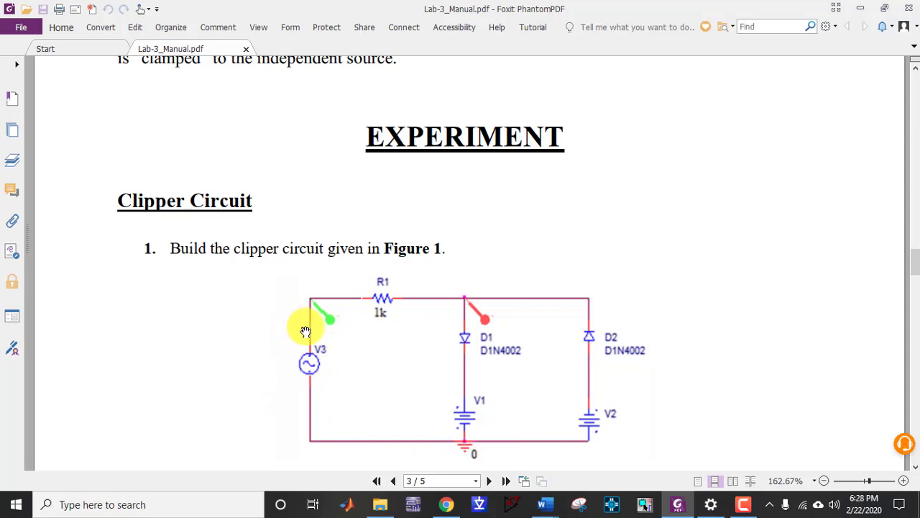
mouse_move(743, 505)
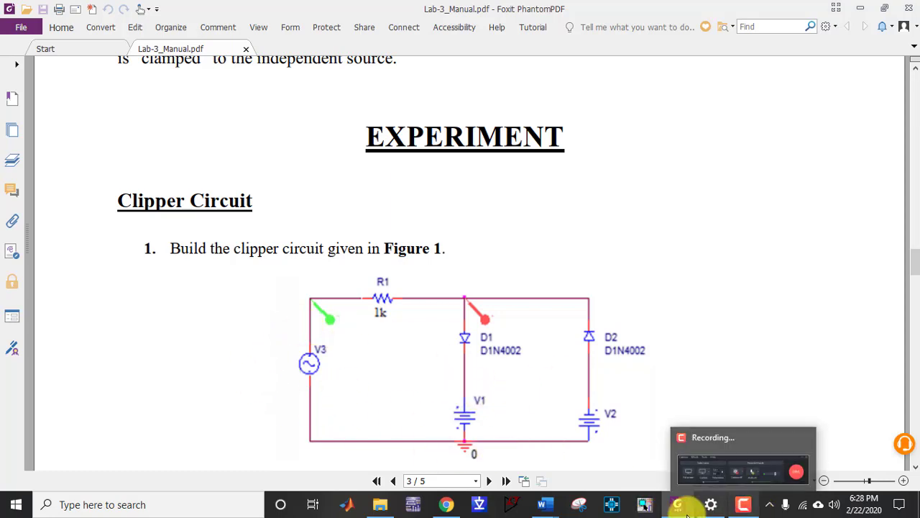
click(676, 511)
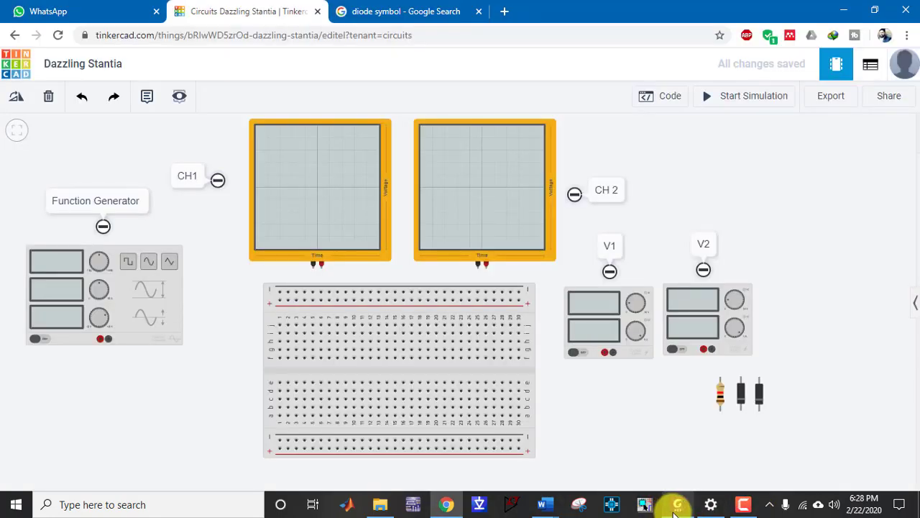
click(121, 317)
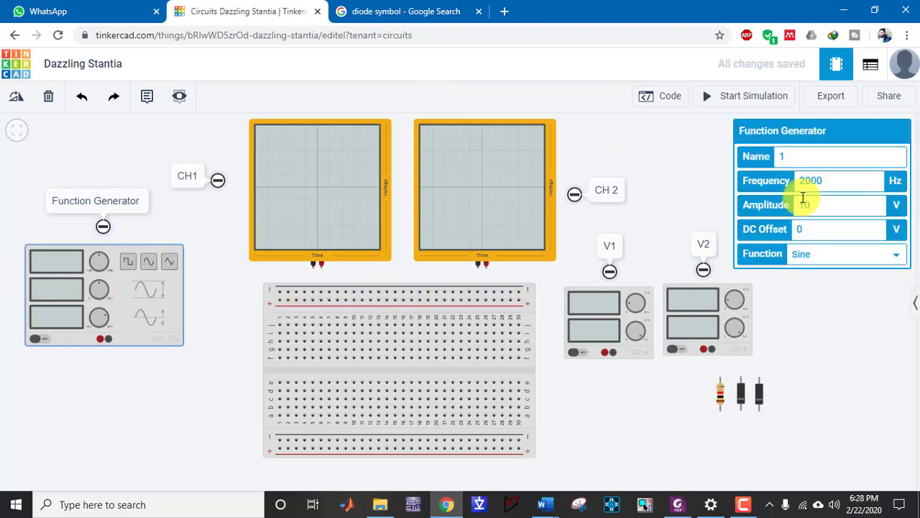
click(652, 349)
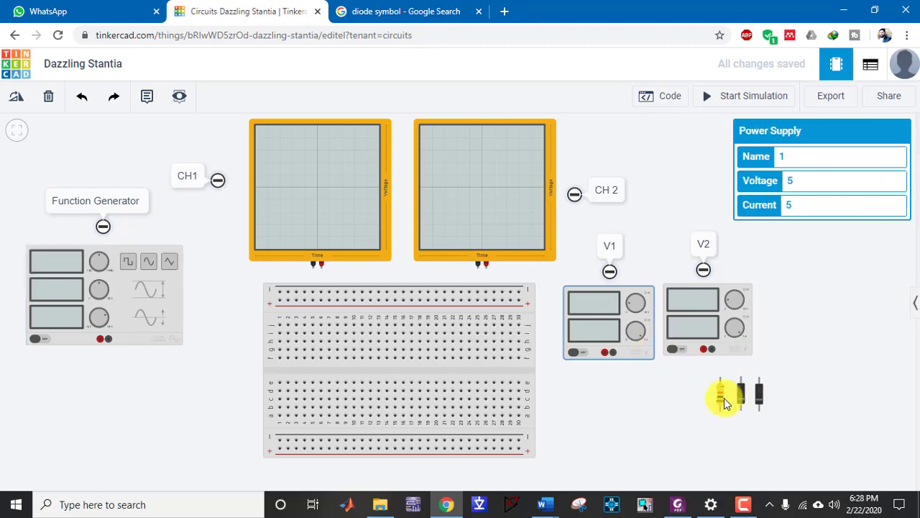
Place the resistor horizontally at column 10 and bring two diodes across the centre gap.
drag(724, 398, 359, 346)
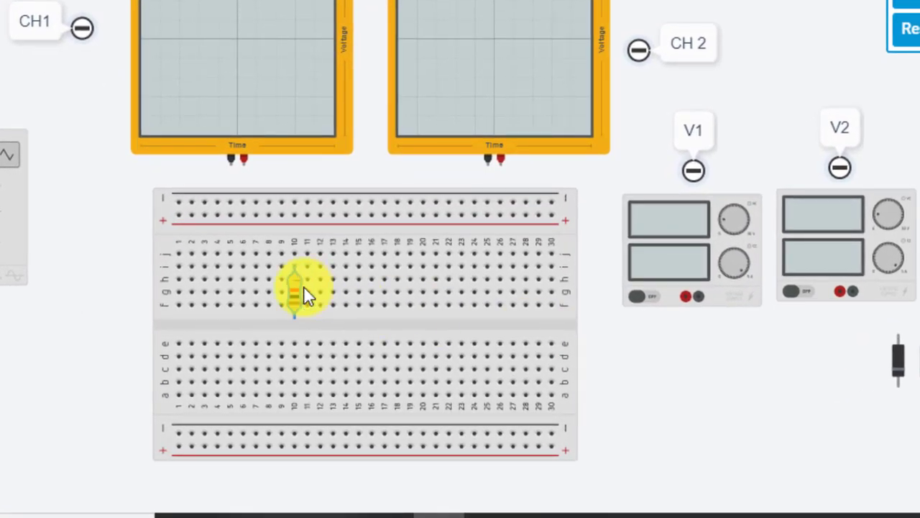
key(r)
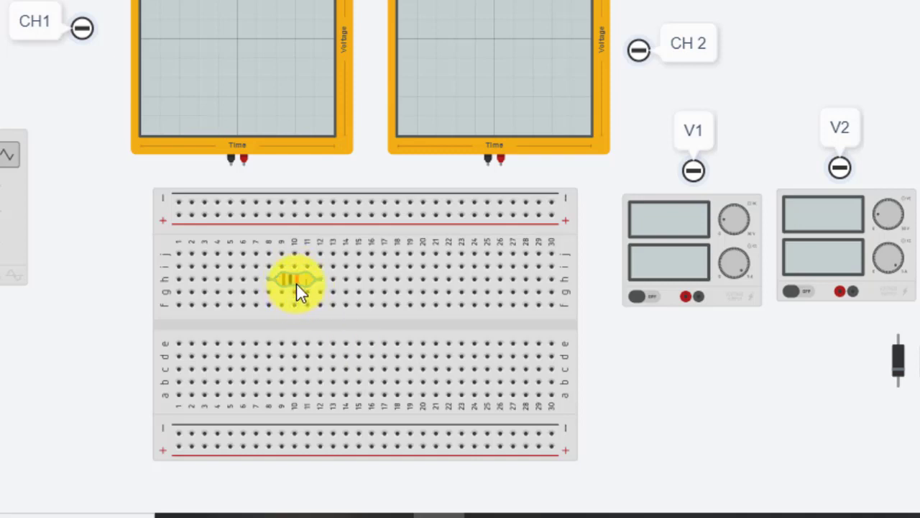
mouse_move(898, 363)
mouse_down()
mouse_move(324, 324)
mouse_move(371, 331)
mouse_up()
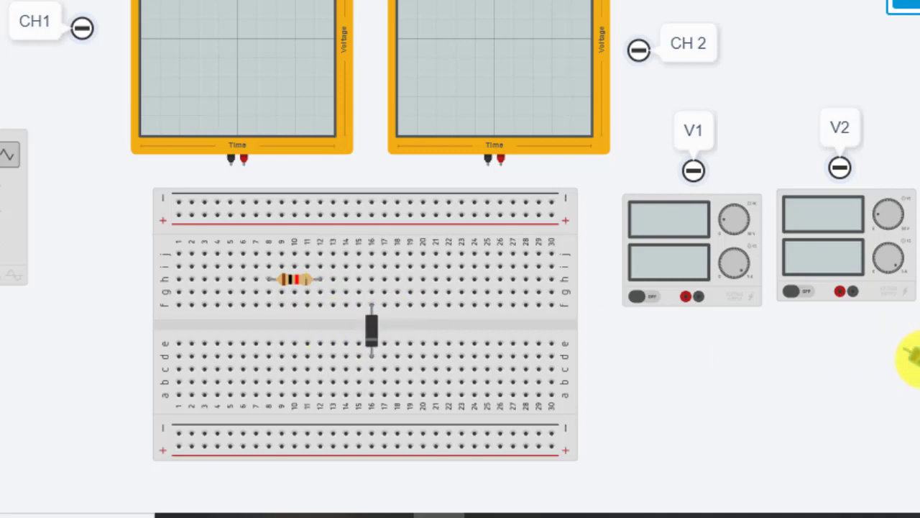
mouse_move(915, 360)
mouse_down()
mouse_move(456, 348)
mouse_move(438, 330)
mouse_up()
Drop the second diode at column 21, then draw and delete a trial wire along row h.
click(806, 409)
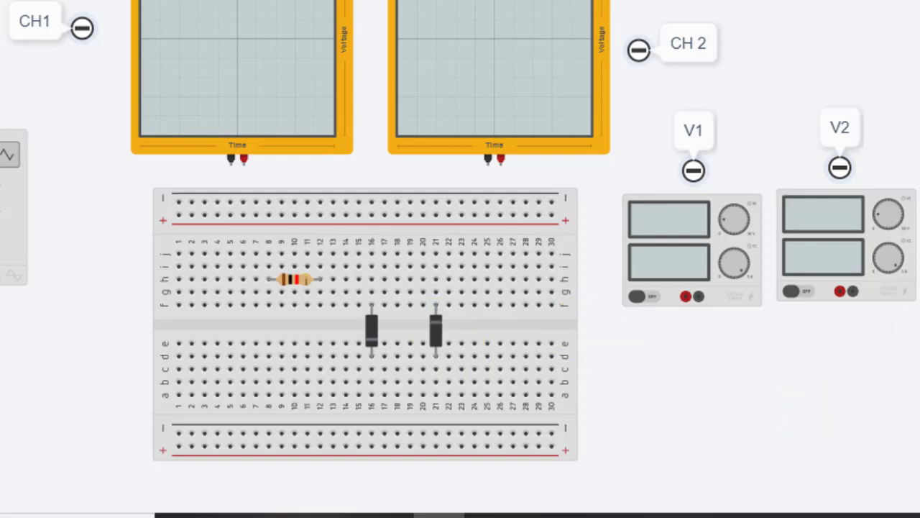
click(324, 280)
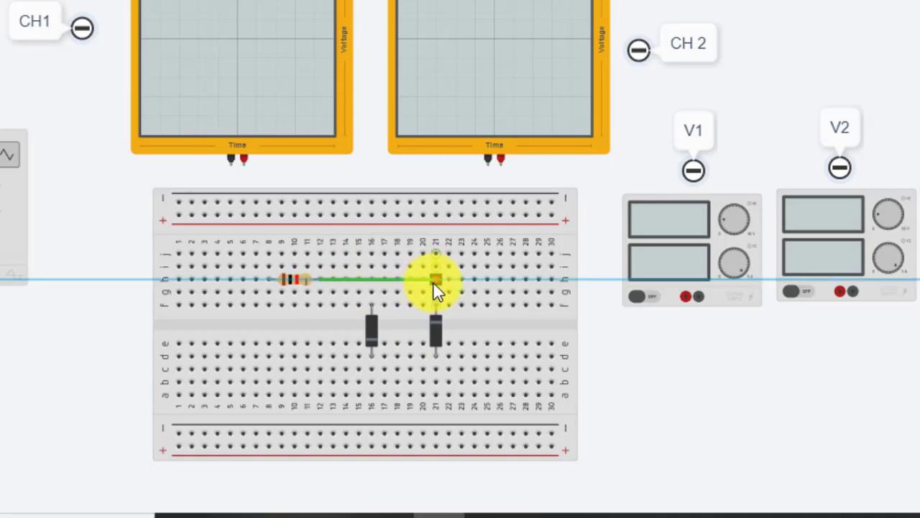
click(433, 282)
click(374, 302)
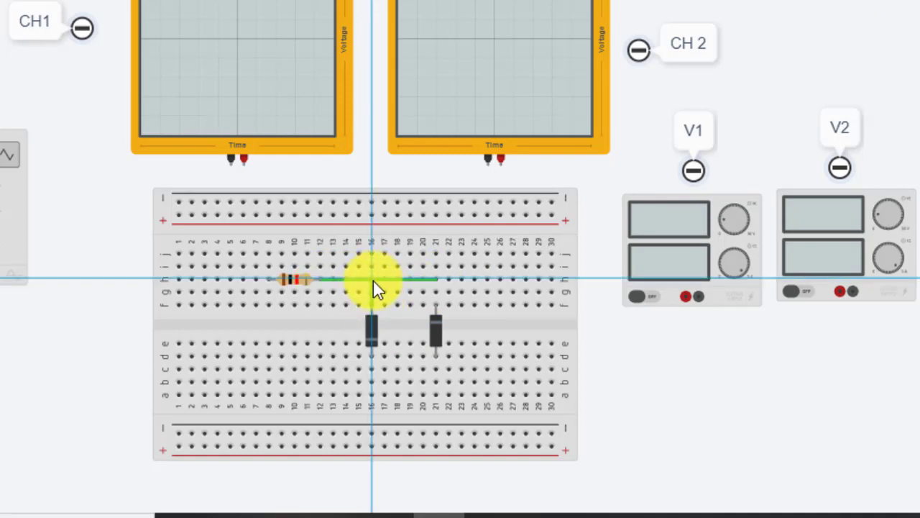
click(371, 280)
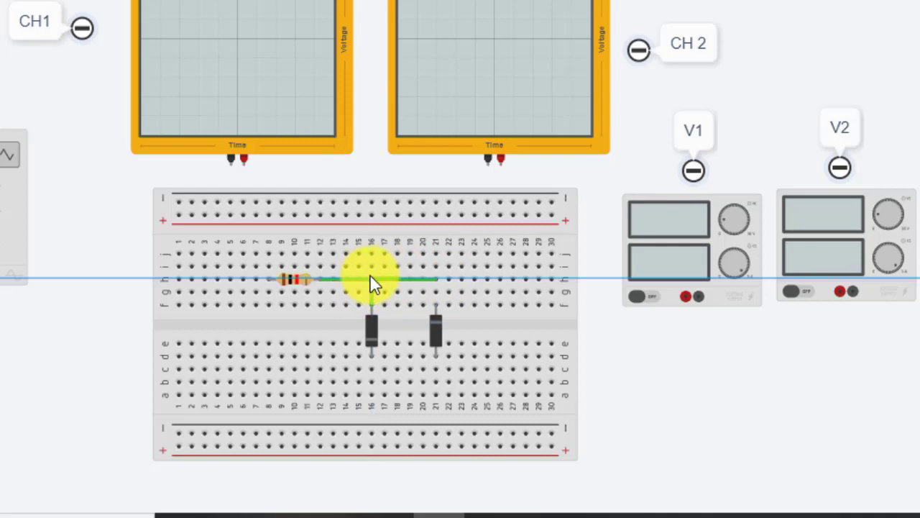
key(Escape)
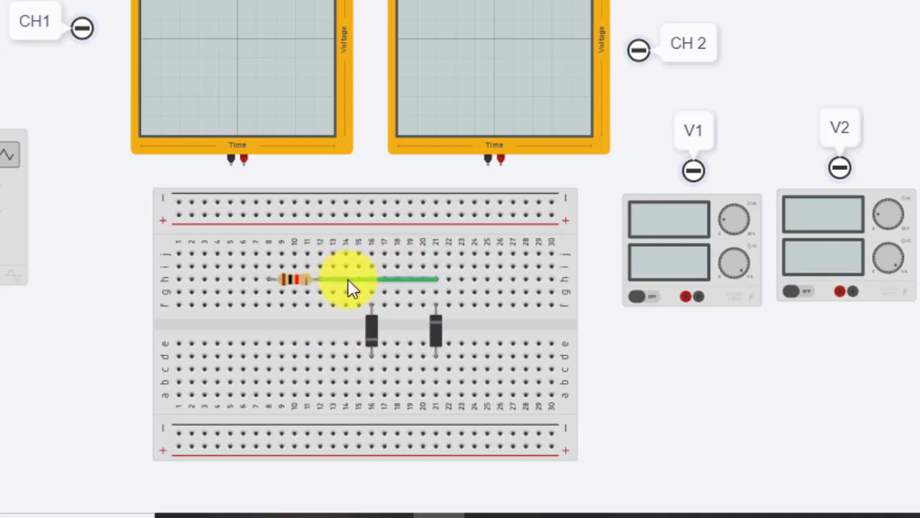
click(348, 280)
key(Delete)
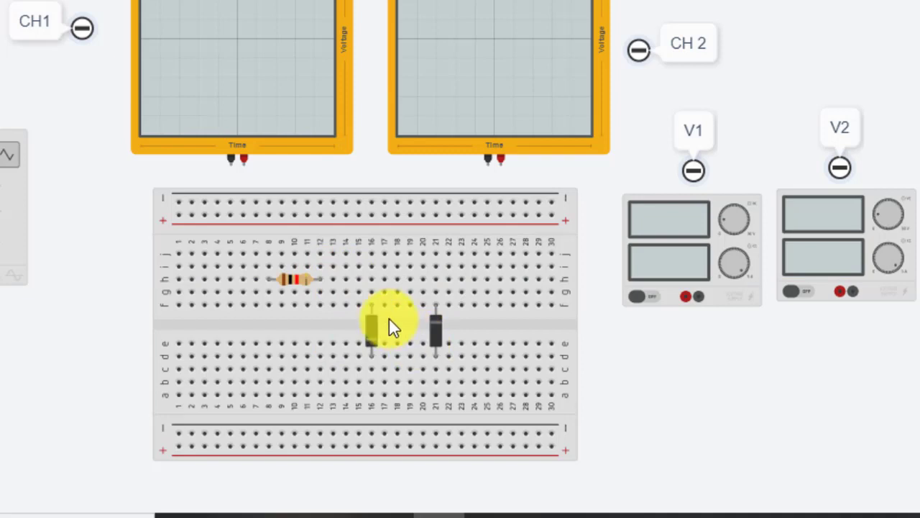
Wire column 16, row h to the resistor's right end.
scroll(390, 316, up, 1)
scroll(568, 377, up, 1)
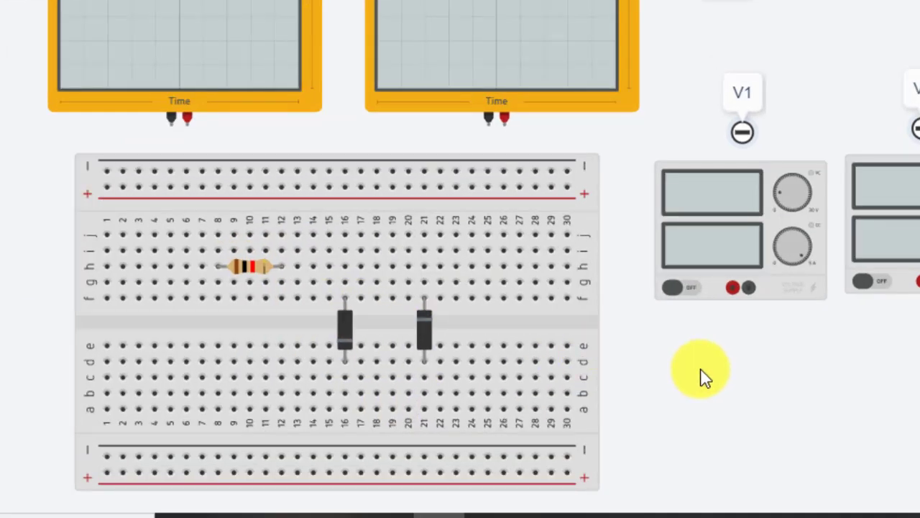
scroll(345, 288, up, 1)
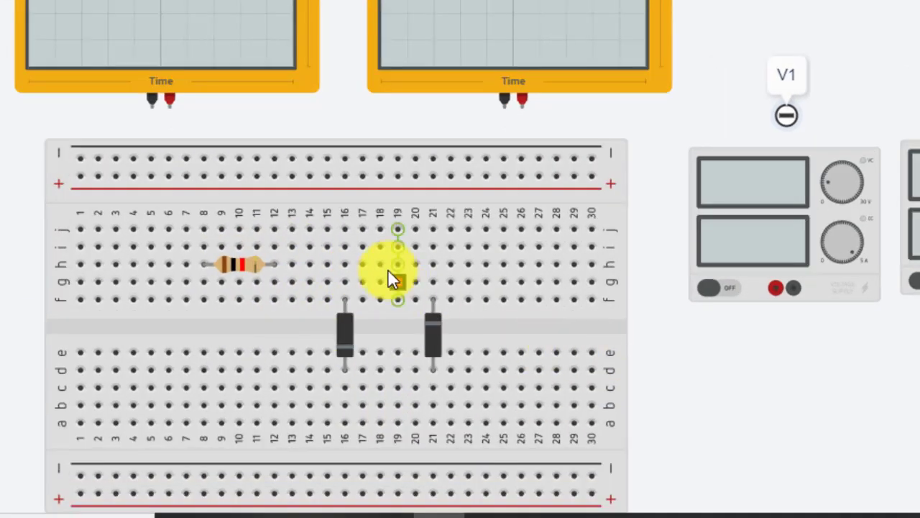
click(346, 263)
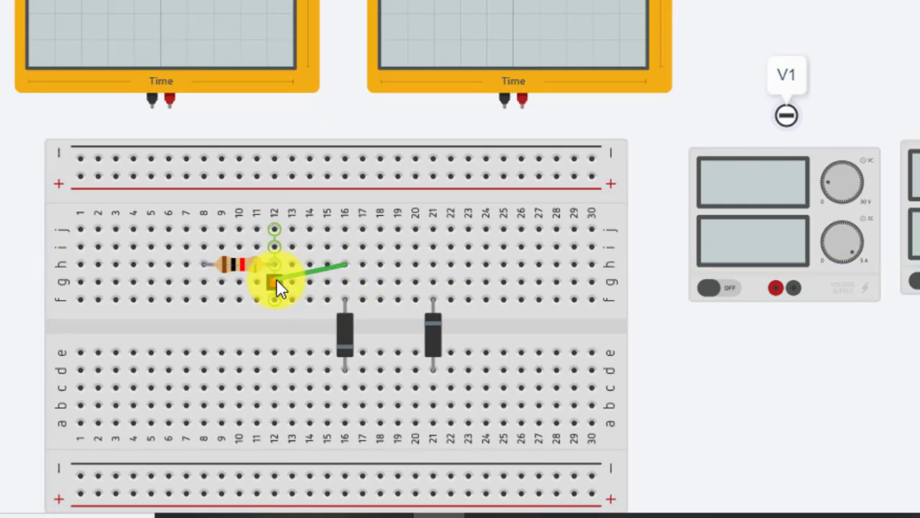
click(275, 282)
click(287, 338)
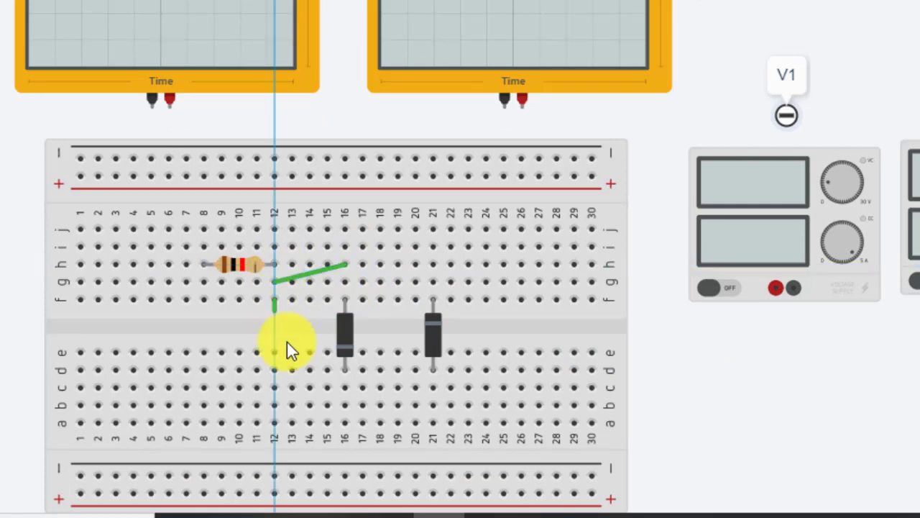
Join columns 16 and 21 in row g, and wire V1's red terminal to column 16.
click(346, 283)
click(433, 282)
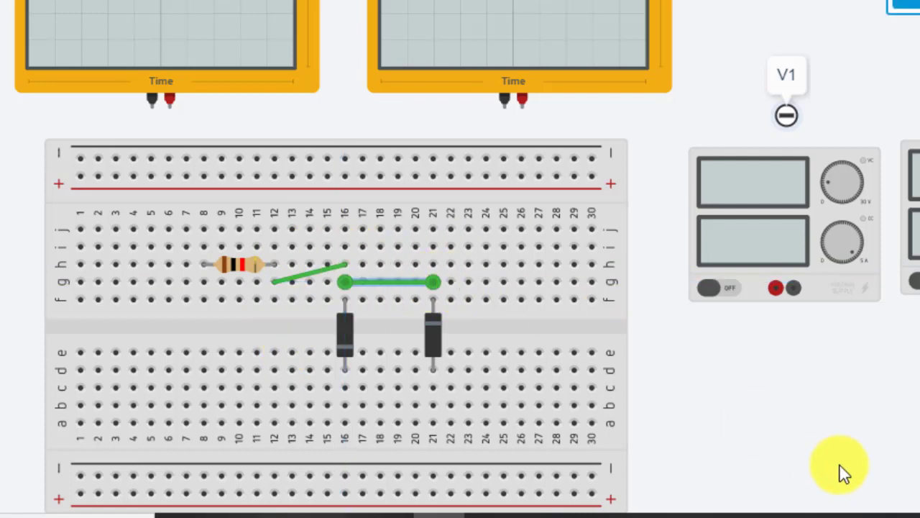
click(766, 413)
scroll(772, 405, down, 1)
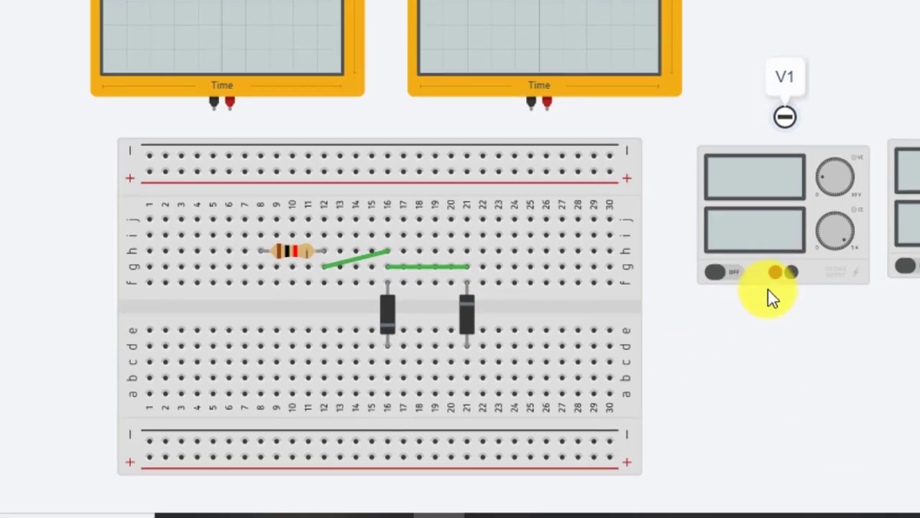
click(774, 274)
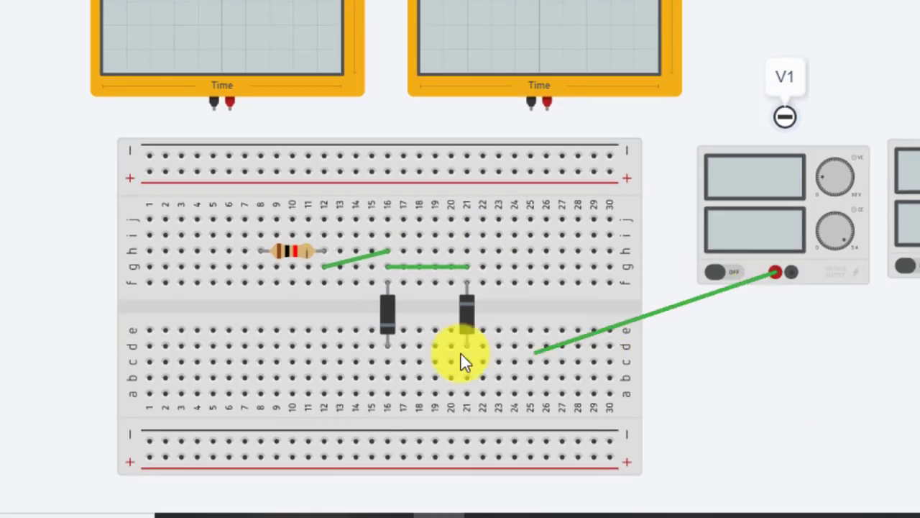
click(389, 363)
Check the lab manual schematic and begin a wire from V1's black terminal.
click(879, 512)
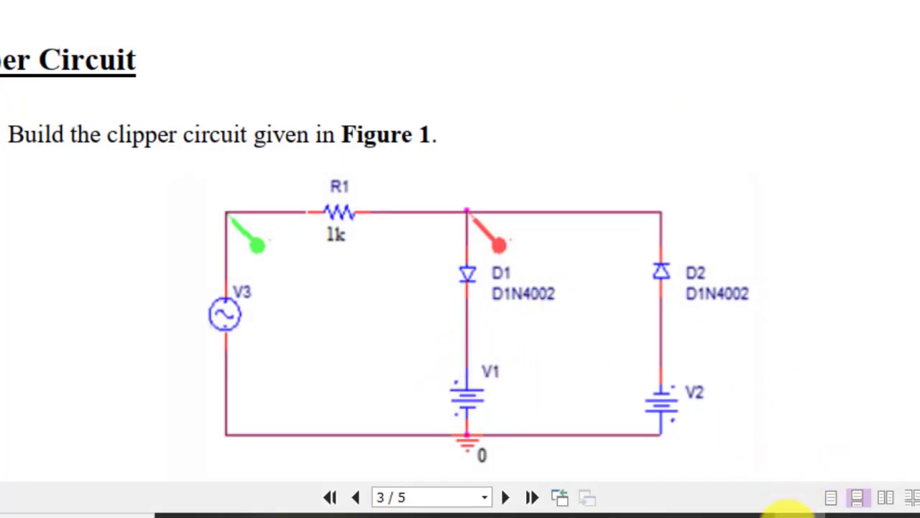
click(789, 511)
click(791, 273)
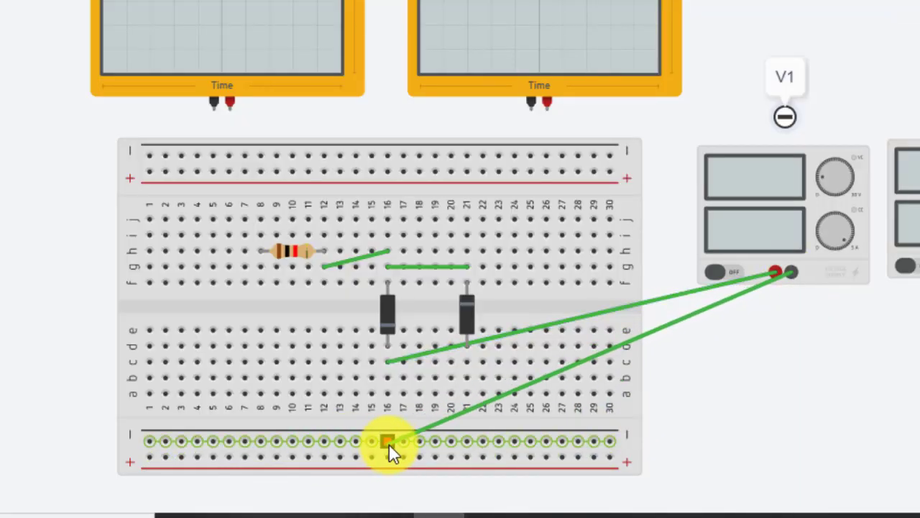
Replace V1's positive lead with a red wire bent beside the board to column 16, row c.
key(Escape)
click(677, 293)
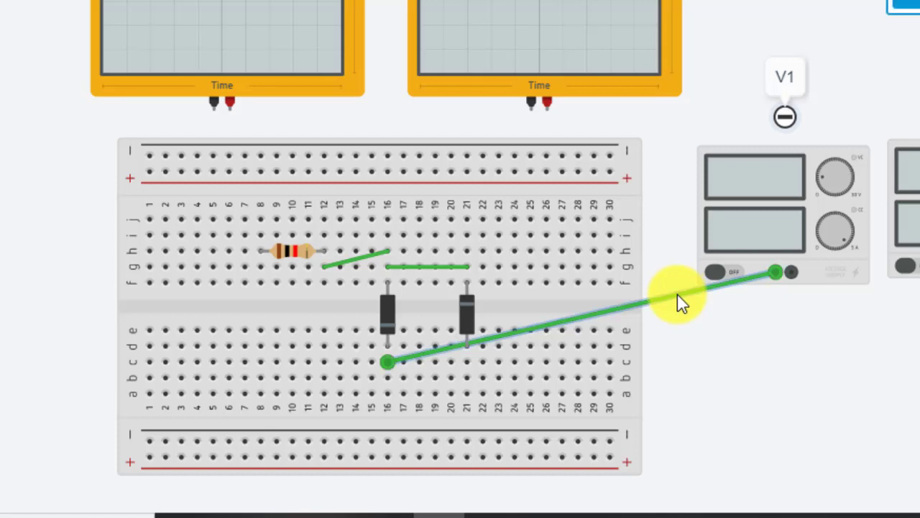
key(Delete)
click(775, 273)
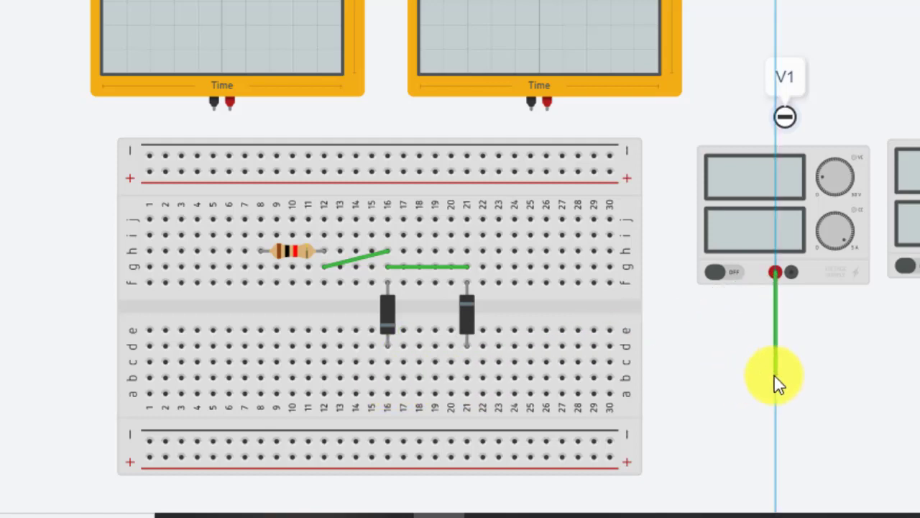
click(775, 353)
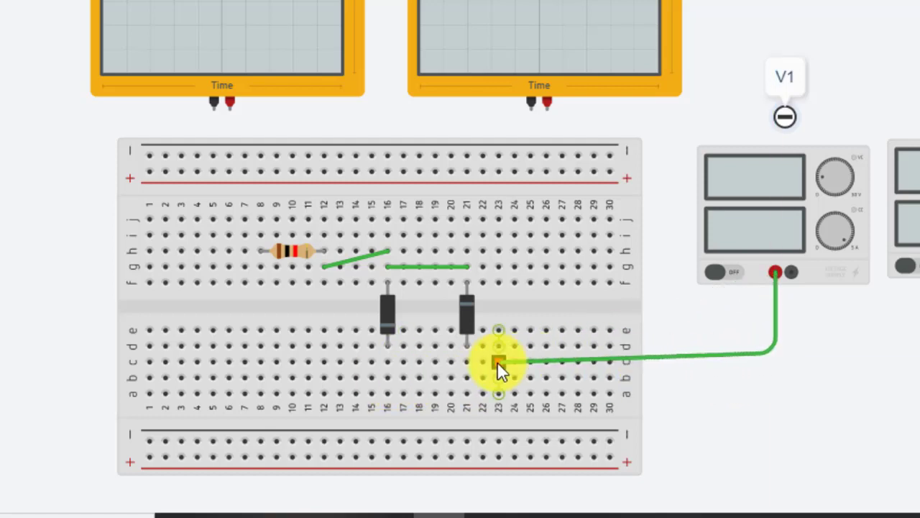
click(394, 362)
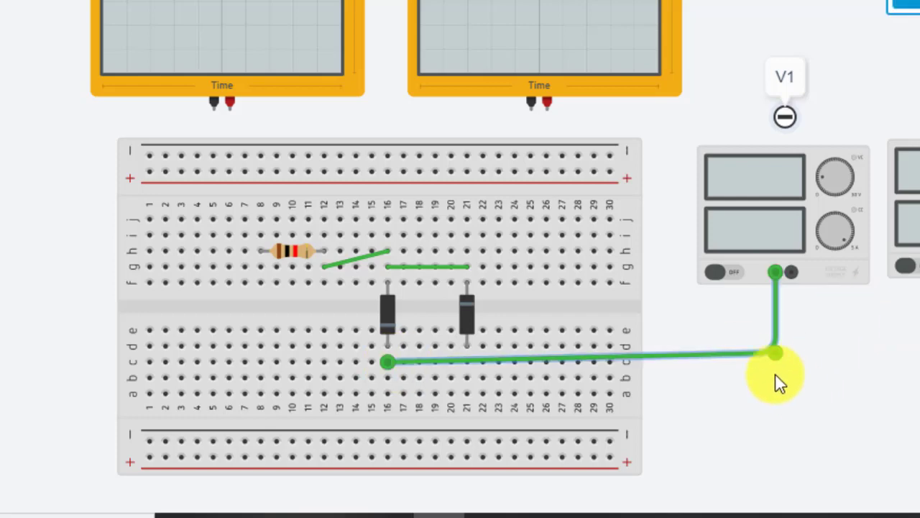
click(832, 88)
click(832, 117)
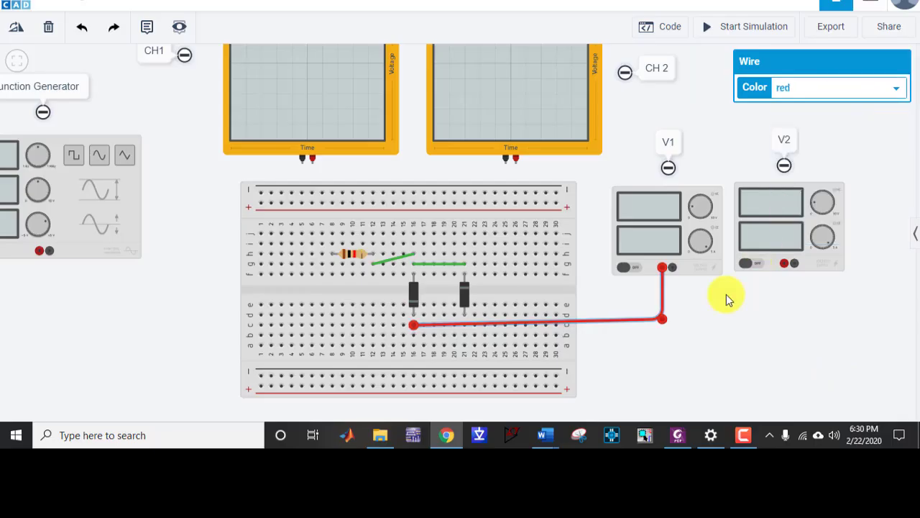
Run a black wire from V1's negative terminal to the bottom negative rail.
click(673, 268)
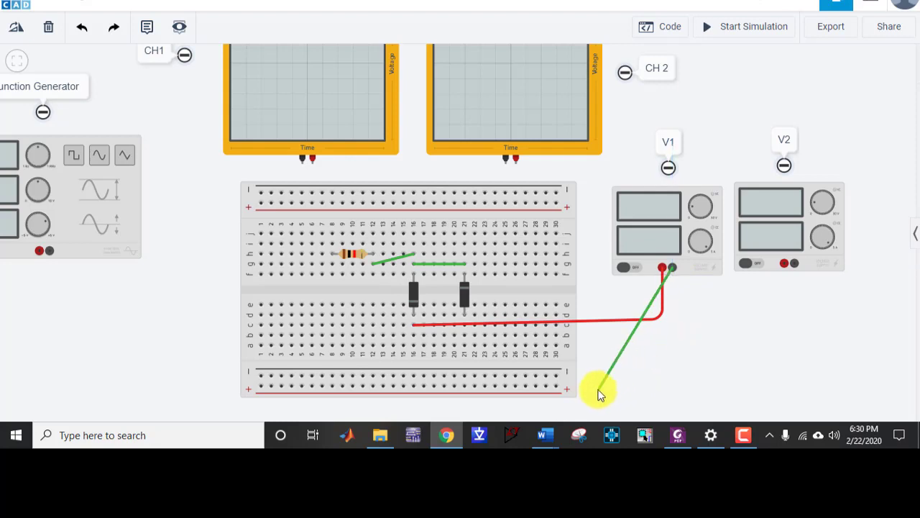
click(673, 378)
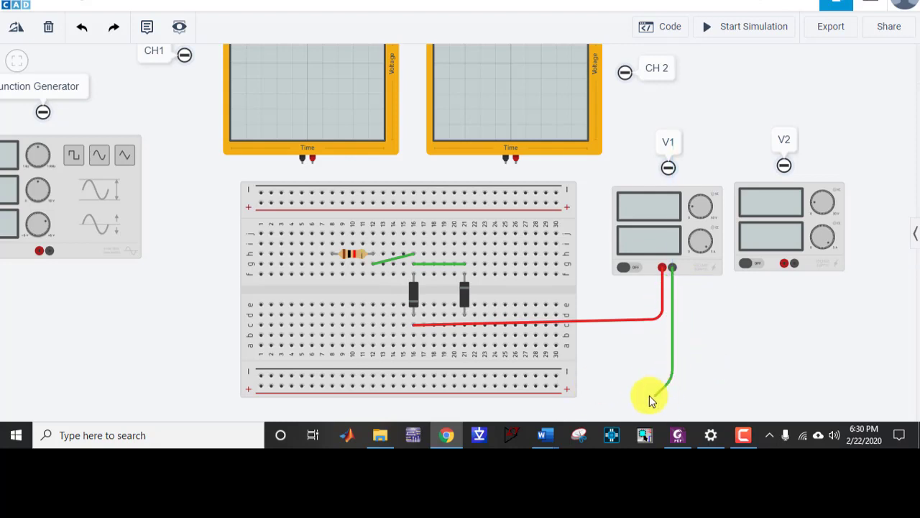
click(536, 375)
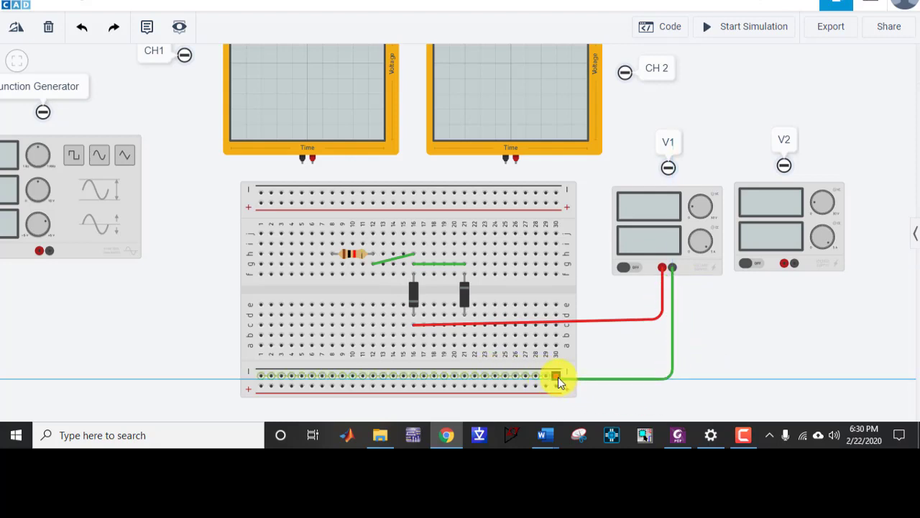
click(557, 376)
click(863, 87)
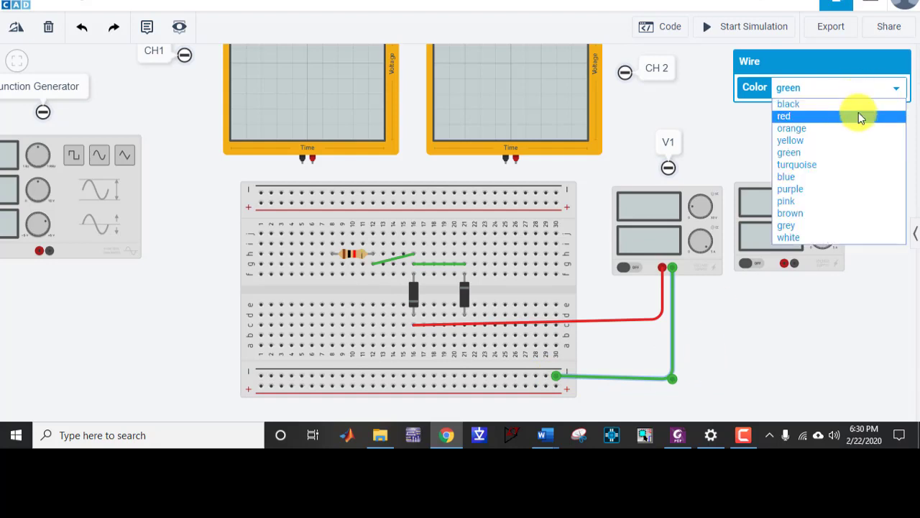
click(806, 102)
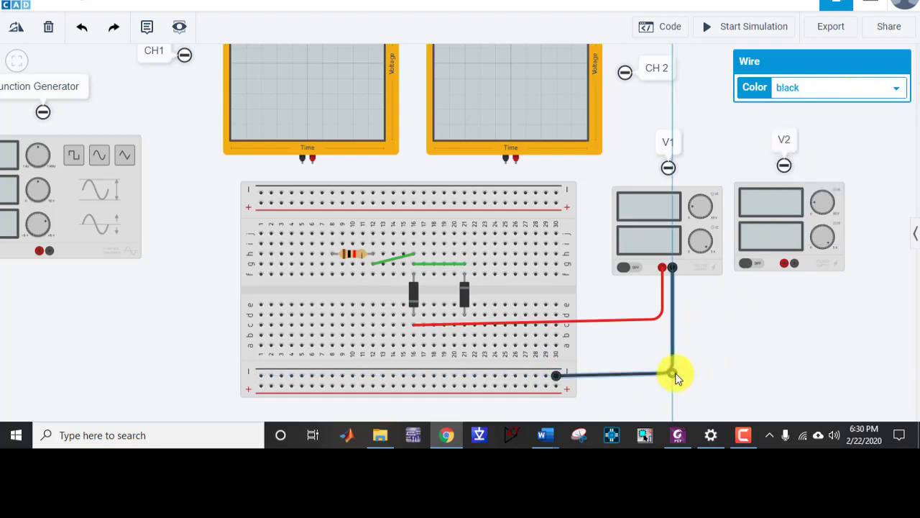
click(788, 340)
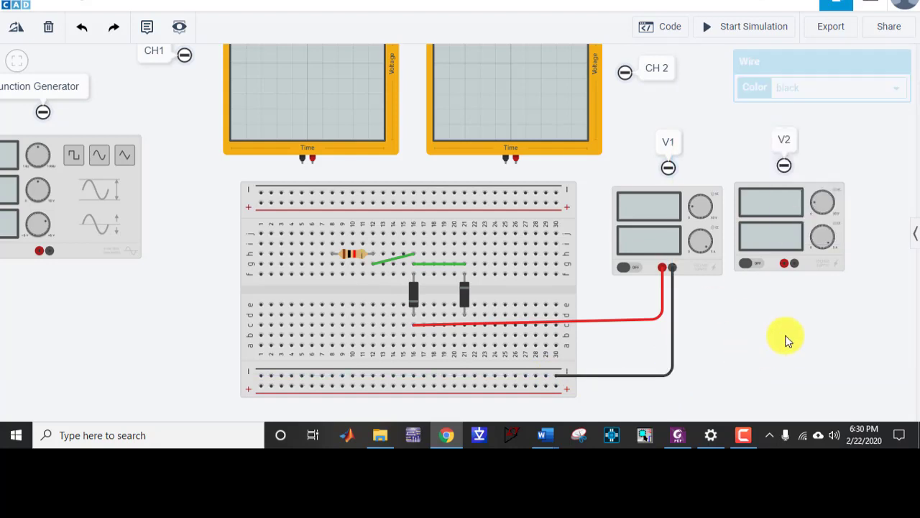
Straighten V1's red wire into a horizontal run.
click(651, 322)
drag(664, 325, 665, 330)
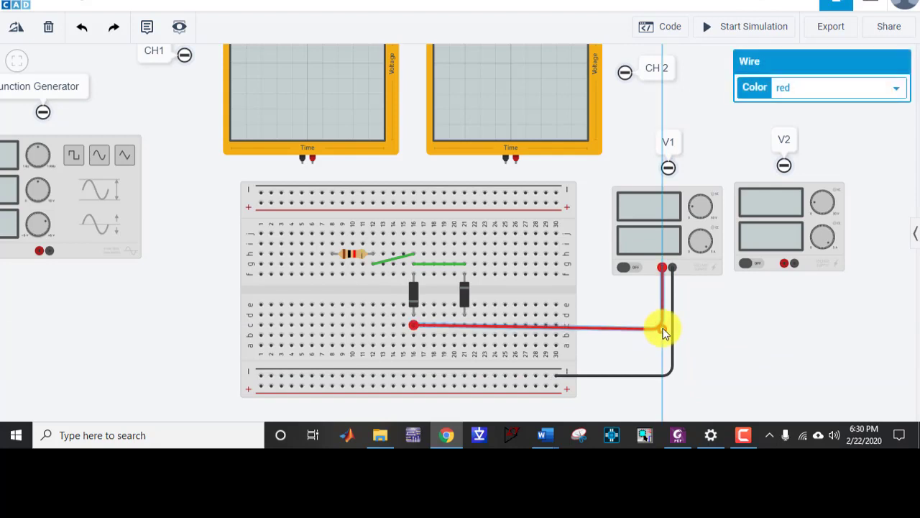
click(779, 350)
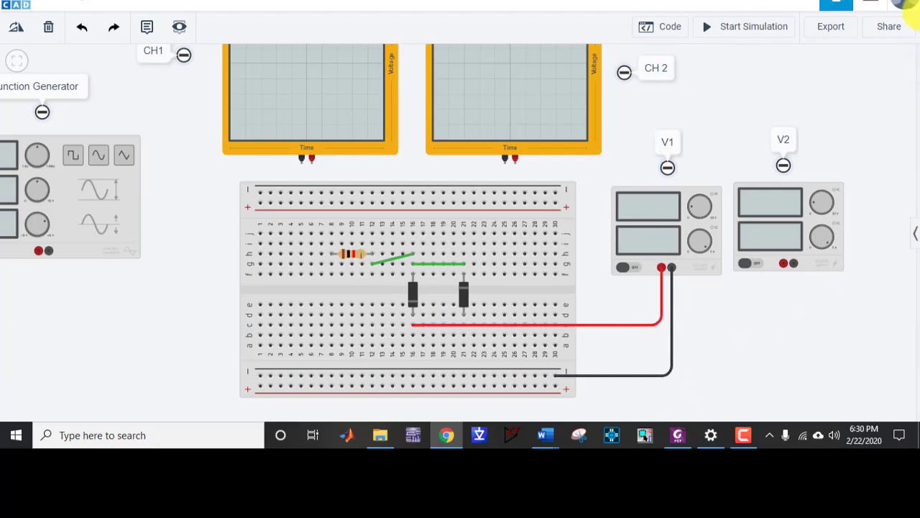
Wire V2's negative terminal to the second diode's column with a bend below V2.
click(794, 265)
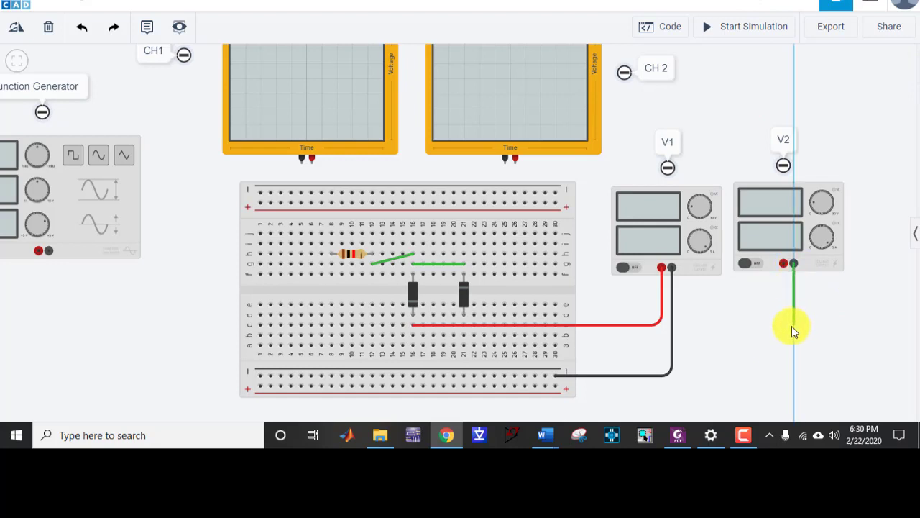
click(794, 331)
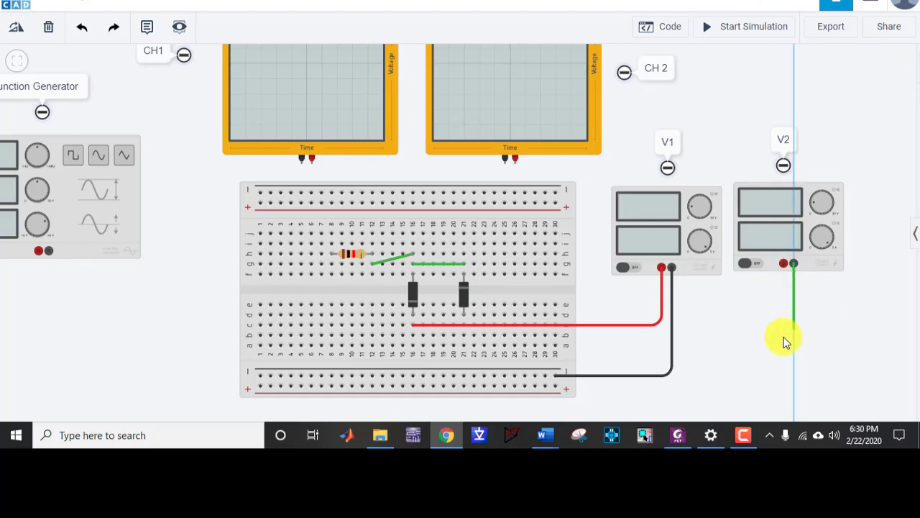
click(465, 336)
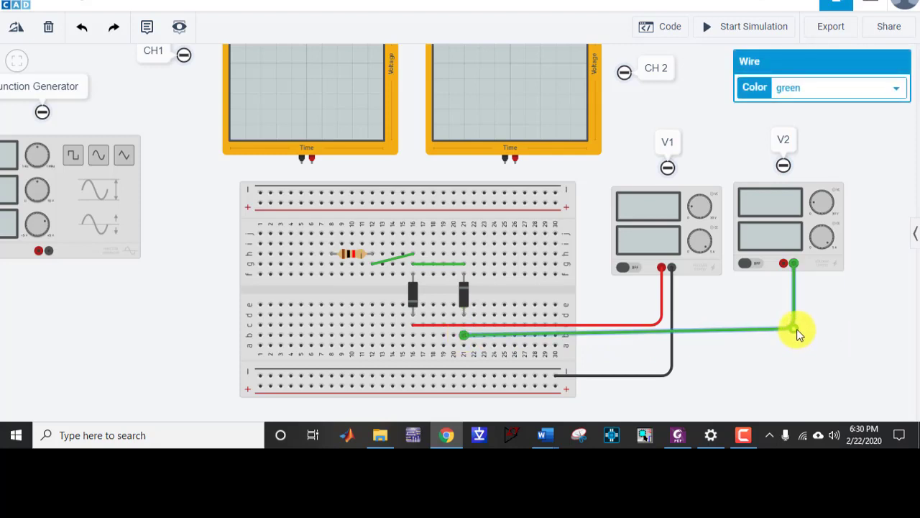
click(841, 339)
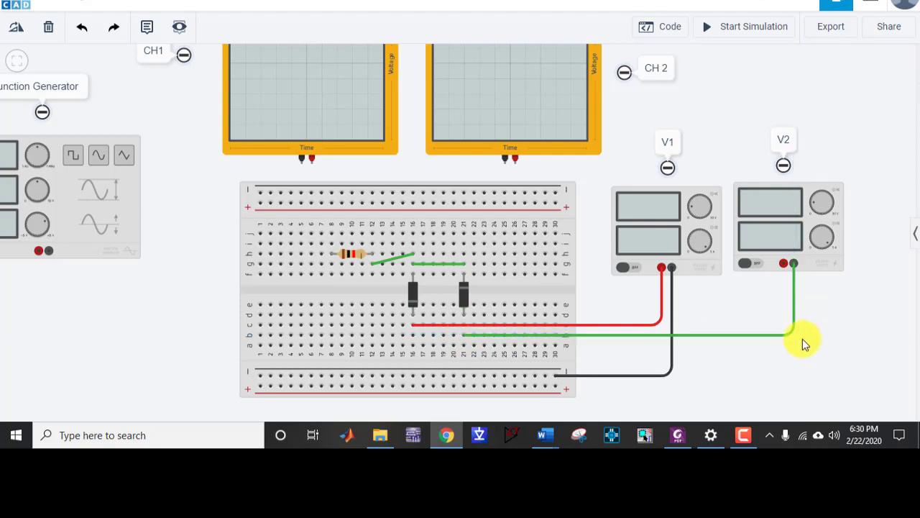
Connect V2's positive terminal to the bottom rail with a red wire.
click(784, 264)
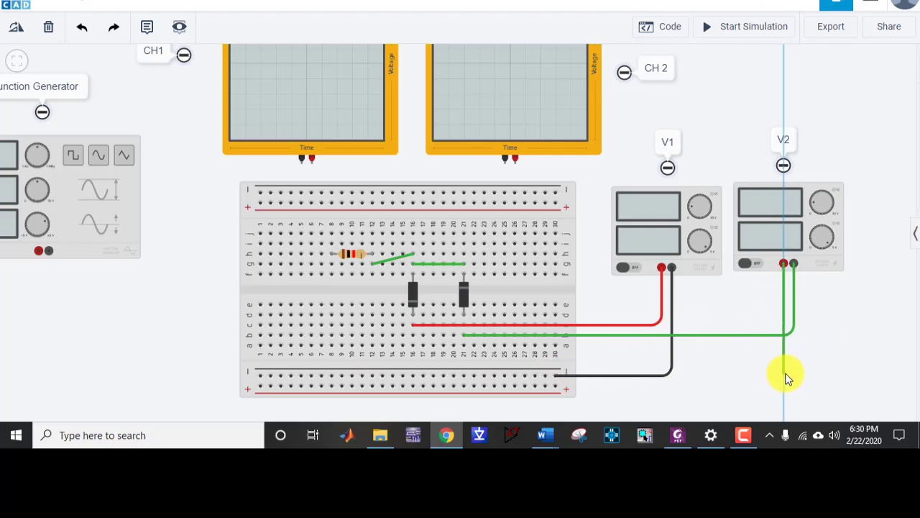
click(784, 373)
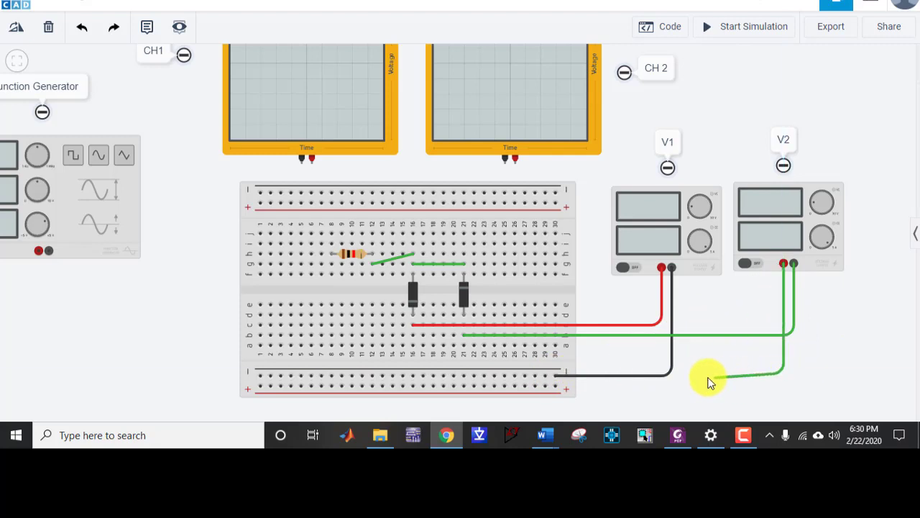
click(545, 375)
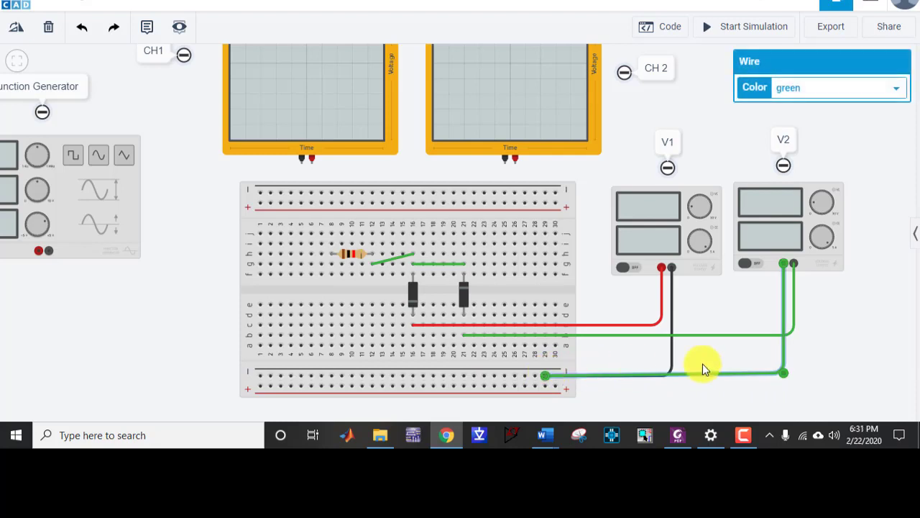
click(842, 89)
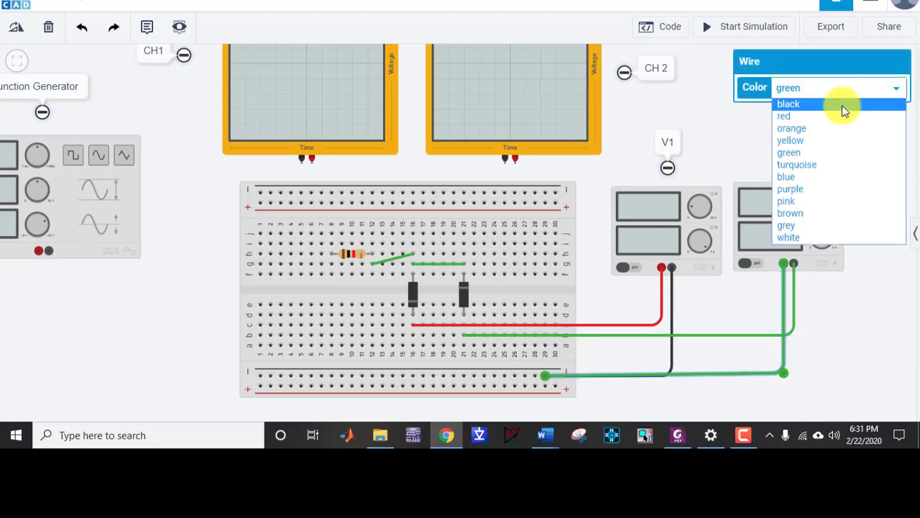
click(842, 117)
click(770, 343)
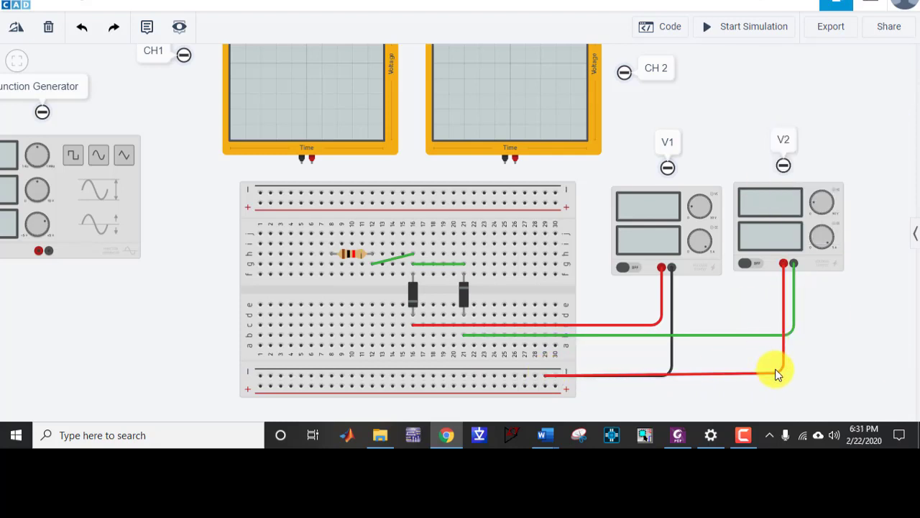
click(778, 371)
click(817, 344)
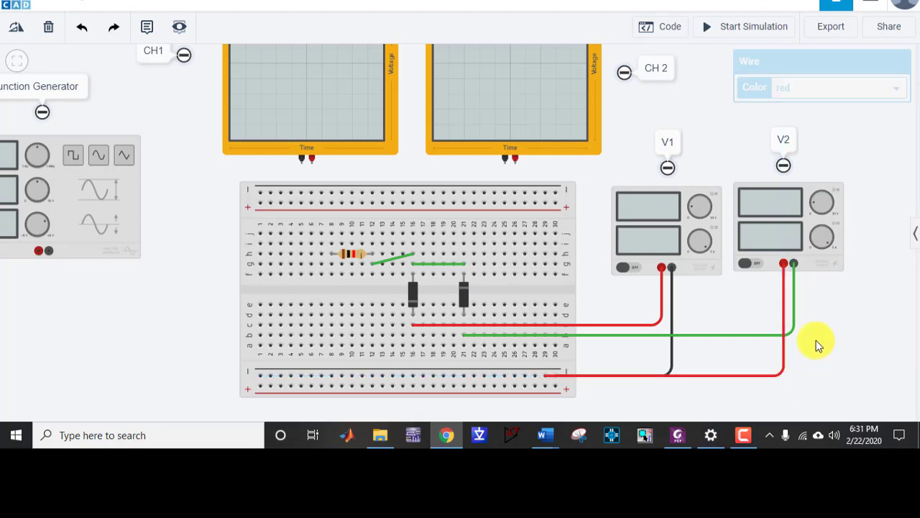
Recolour V2's negative wire black and check both V2 wires.
click(793, 331)
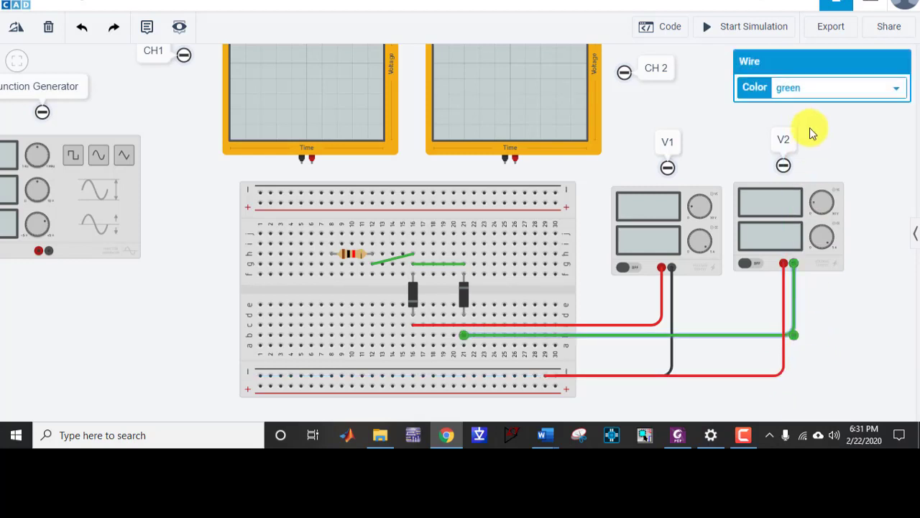
click(832, 89)
click(802, 105)
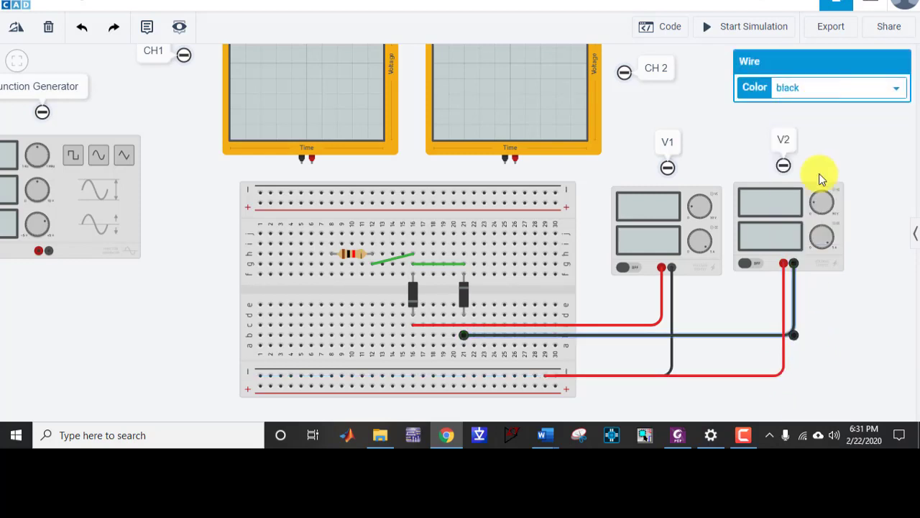
click(726, 365)
click(757, 335)
click(749, 376)
click(853, 372)
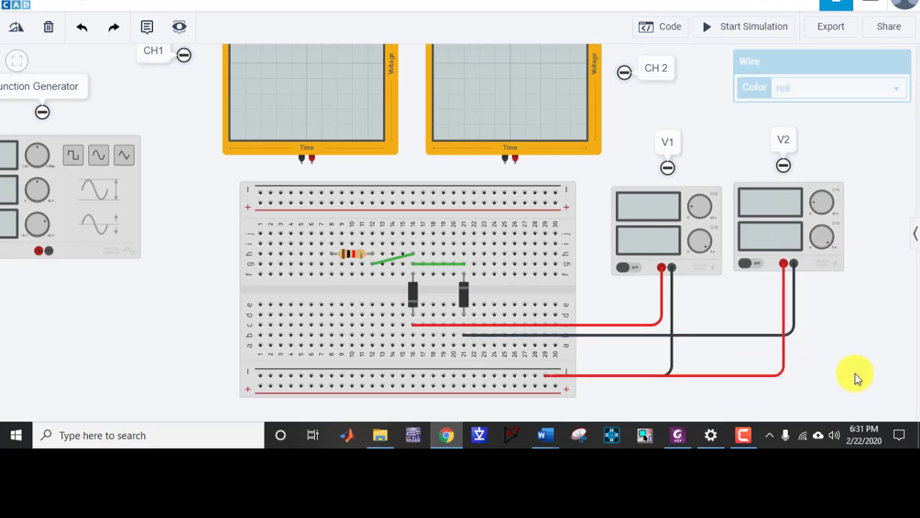
Compare the wiring against the circuit figure in the lab handout.
click(678, 435)
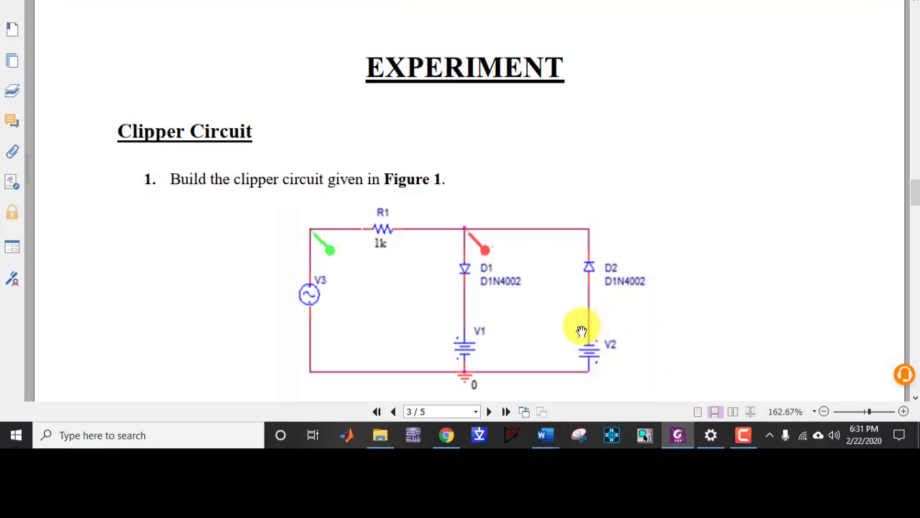
click(711, 436)
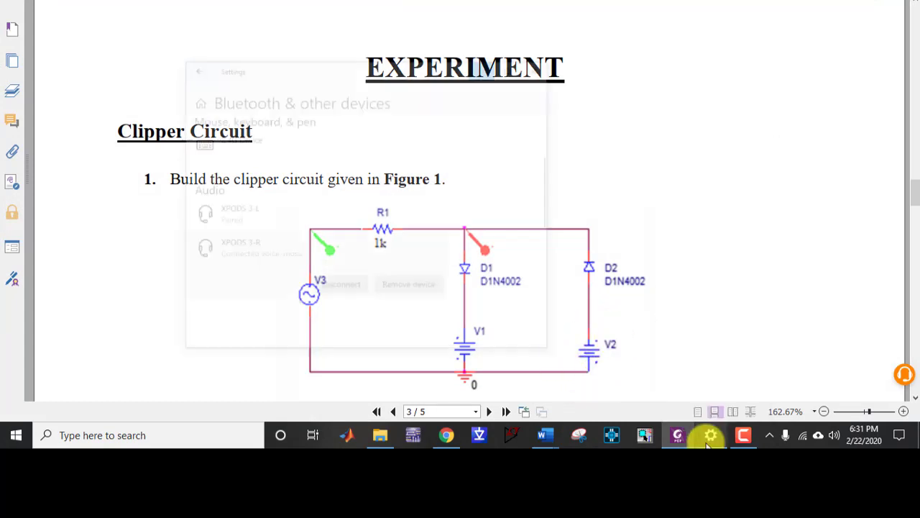
click(712, 435)
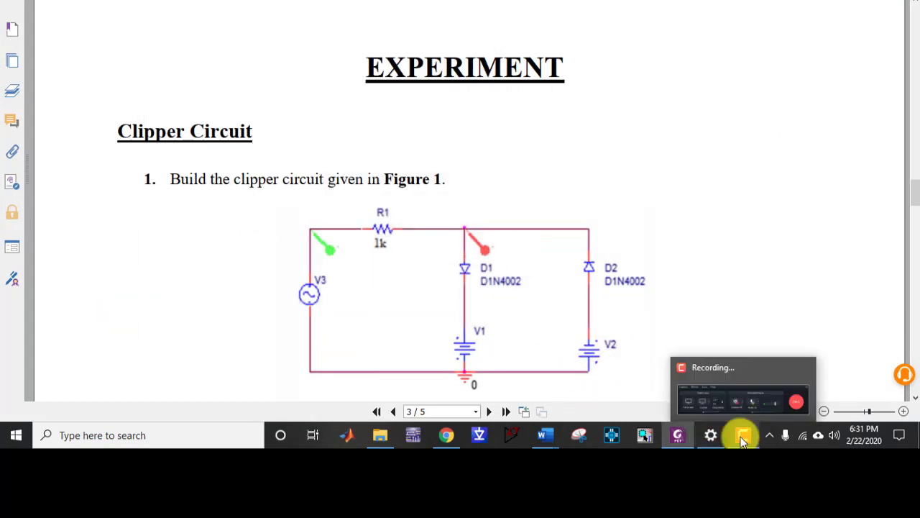
click(678, 436)
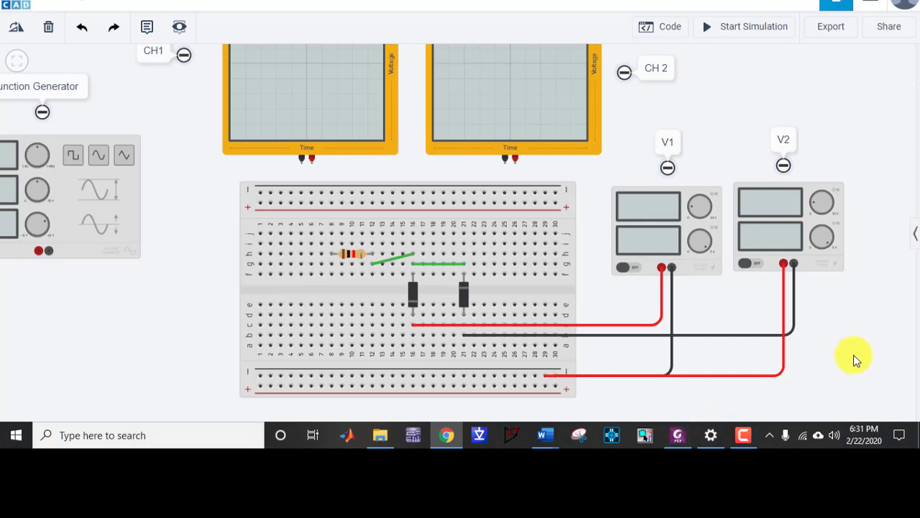
Route the generator's positive terminal around the board's left side to the top positive rail.
click(122, 194)
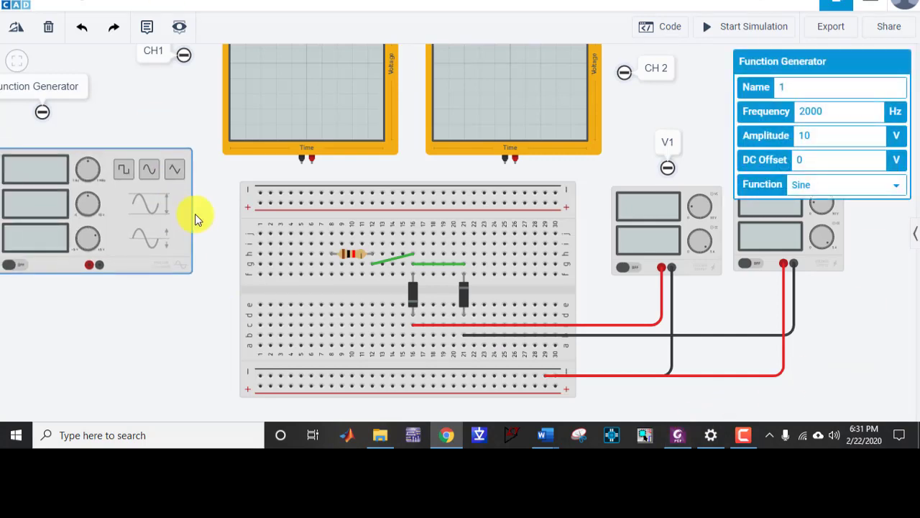
click(88, 267)
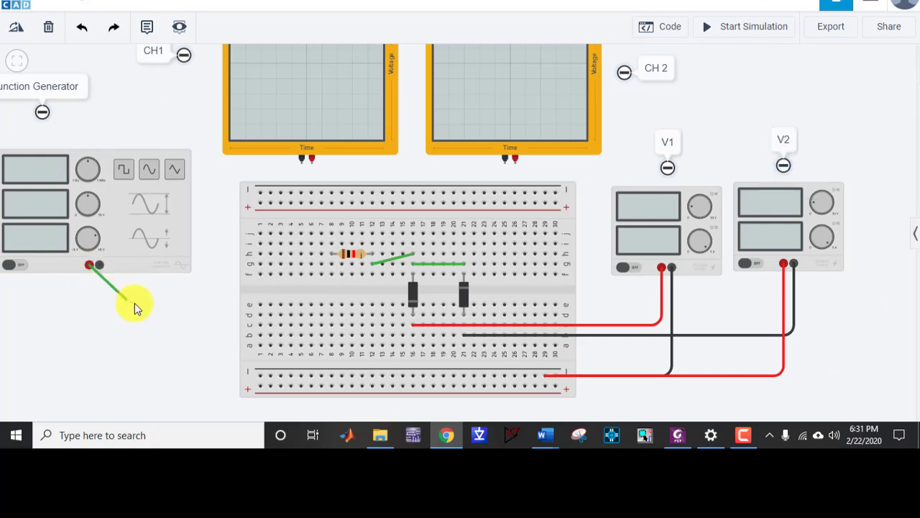
click(88, 315)
click(207, 314)
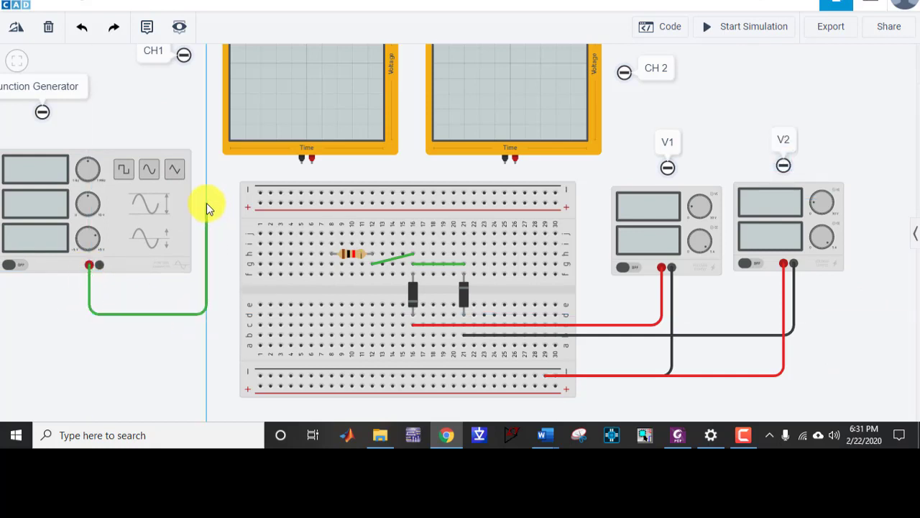
click(207, 201)
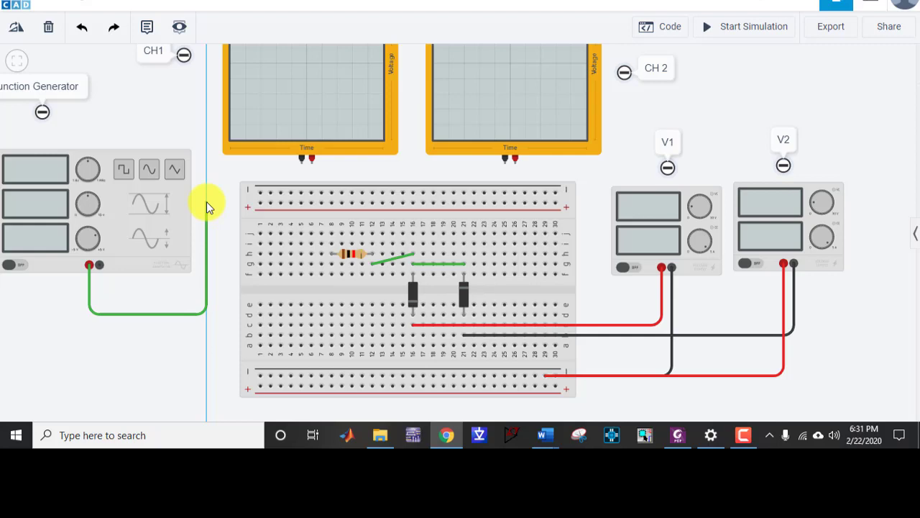
click(260, 202)
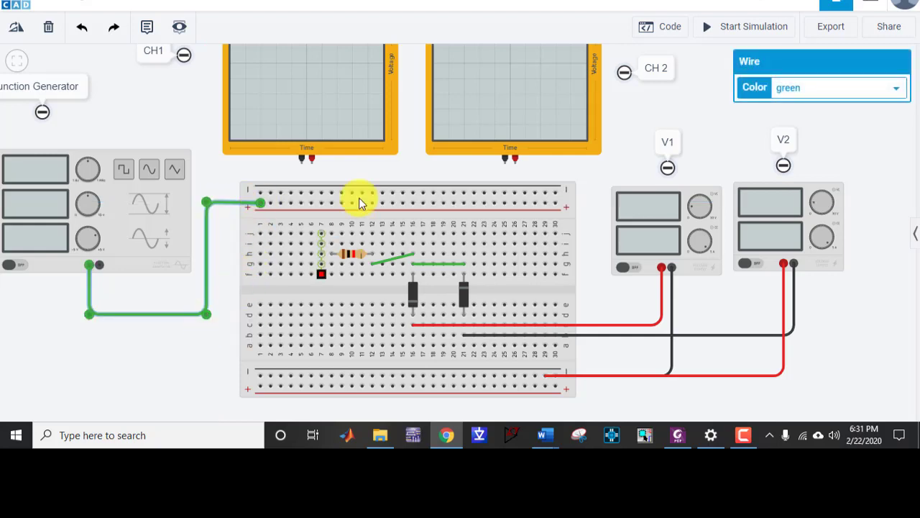
Wire the generator's negative terminal to the lower negative rail in black.
click(102, 267)
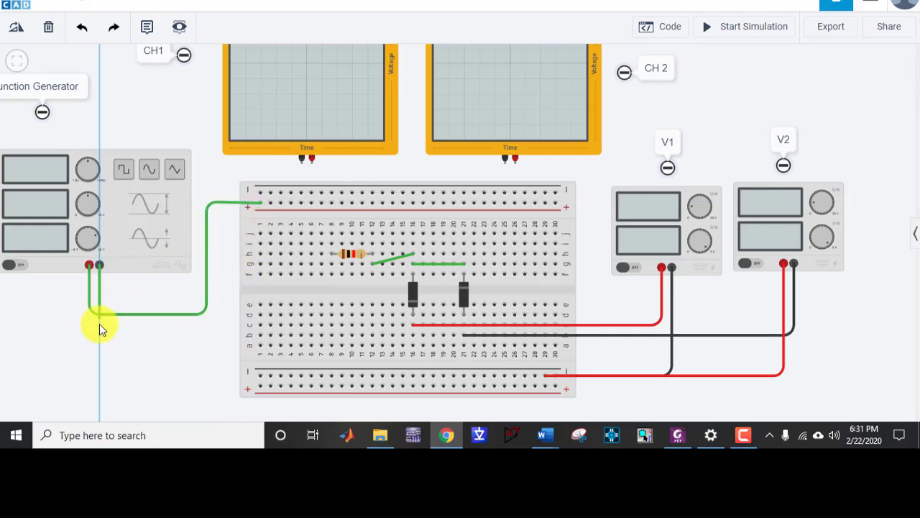
click(100, 371)
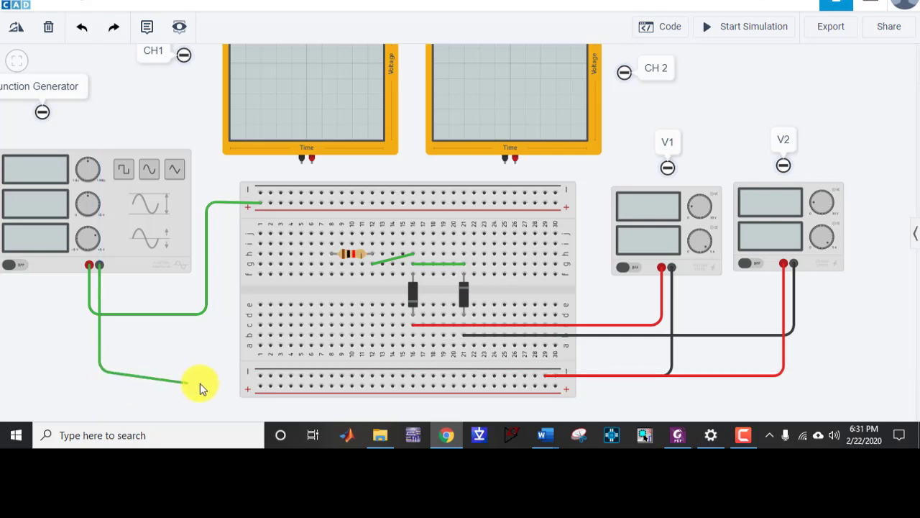
click(259, 375)
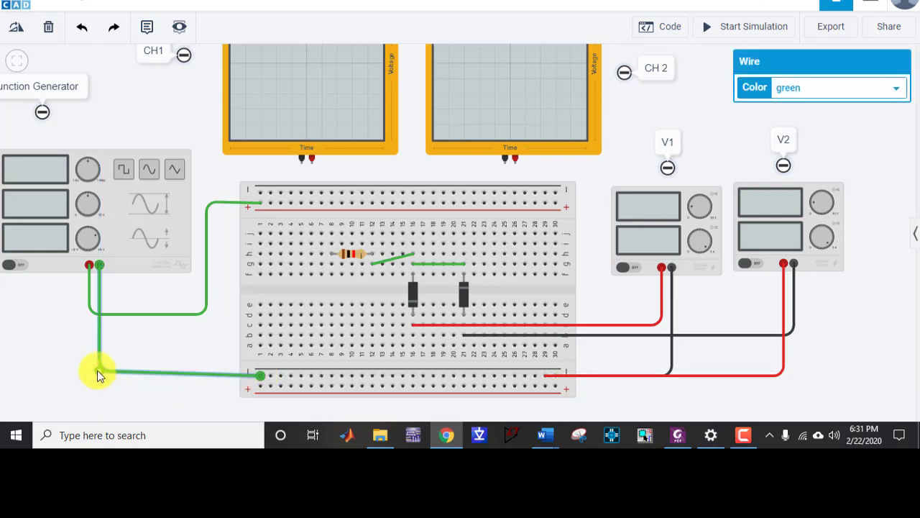
drag(100, 371, 99, 375)
click(854, 88)
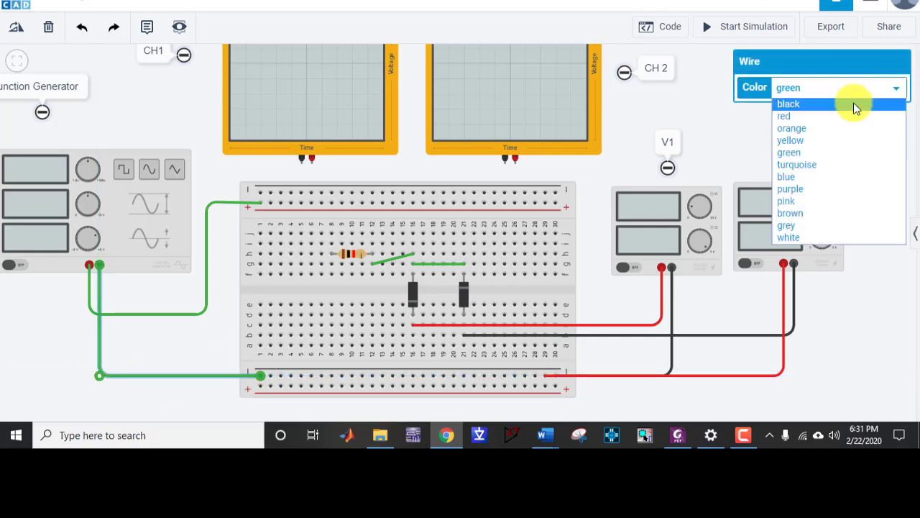
click(856, 103)
click(194, 363)
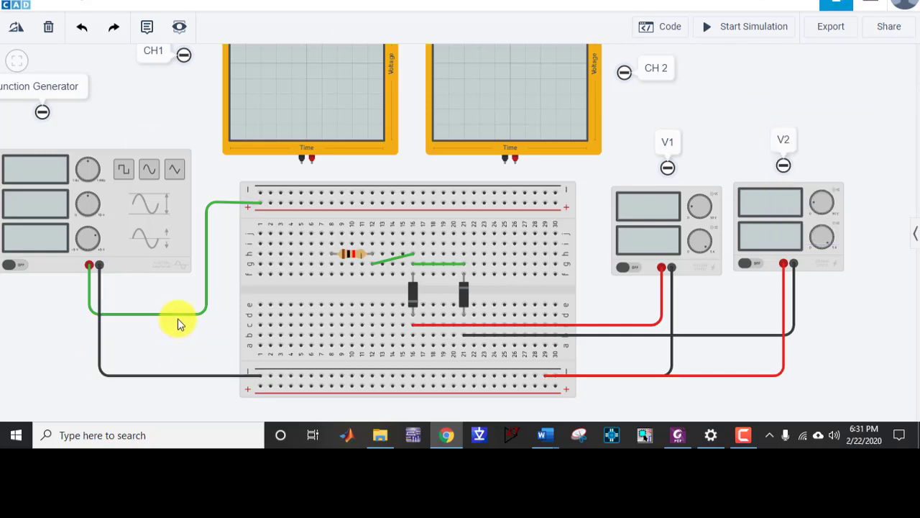
Select the generator's positive wire and nudge its upper corner for recolouring.
click(182, 320)
drag(207, 200, 210, 204)
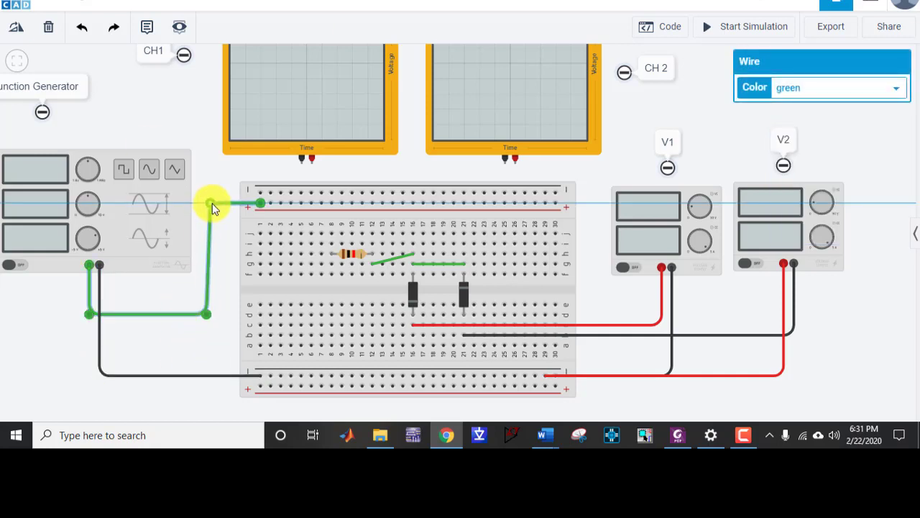
click(820, 88)
Colour the generator's positive wire red and tidy its upper corner.
click(841, 113)
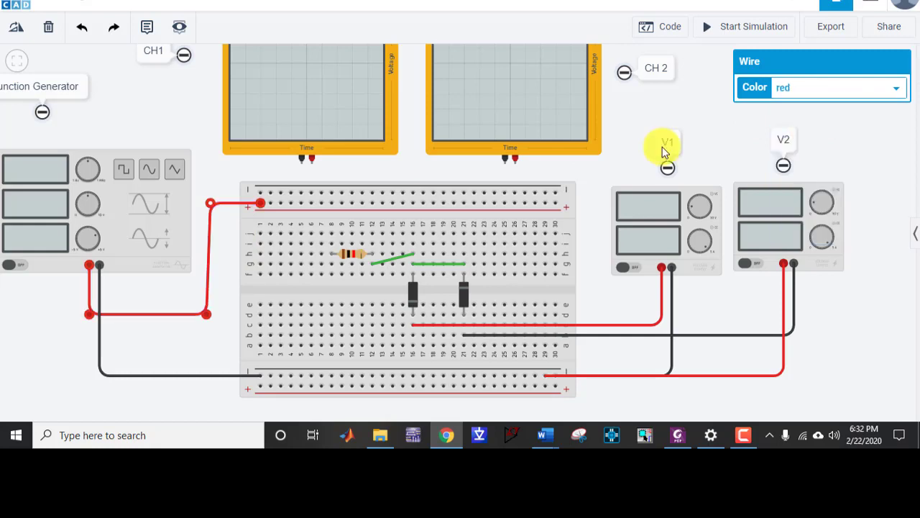
drag(209, 204, 206, 205)
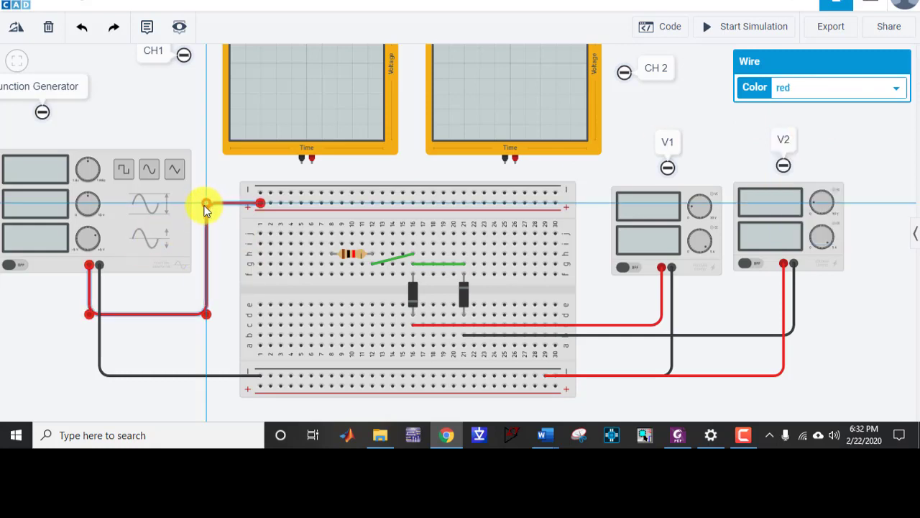
click(225, 294)
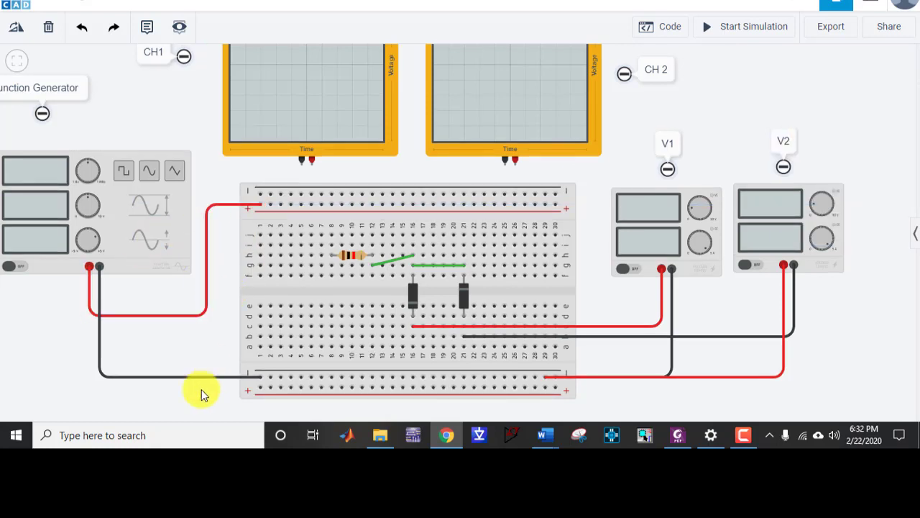
Join the top and bottom negative rails with a black wire left of the board.
click(260, 195)
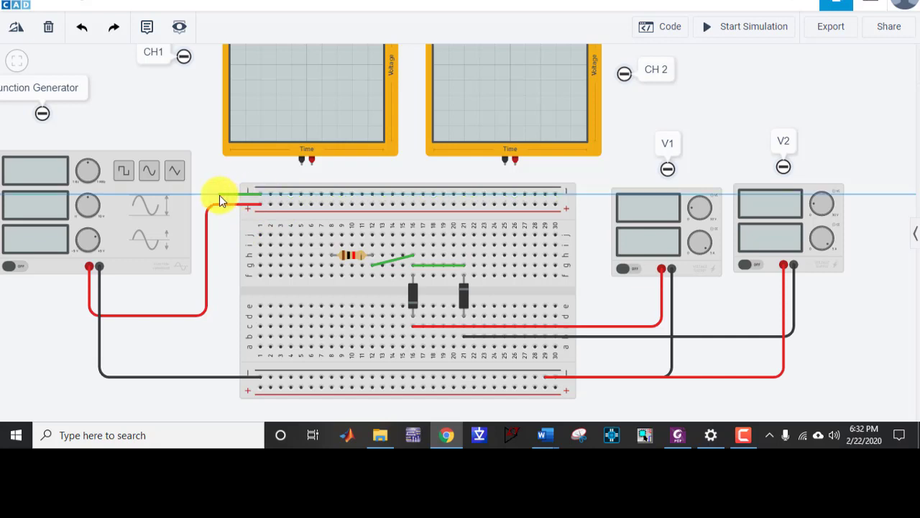
click(219, 195)
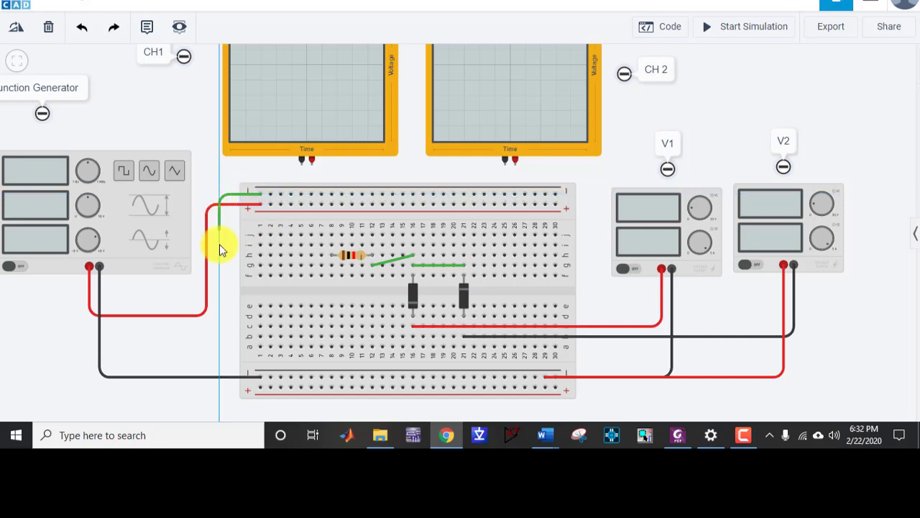
click(219, 375)
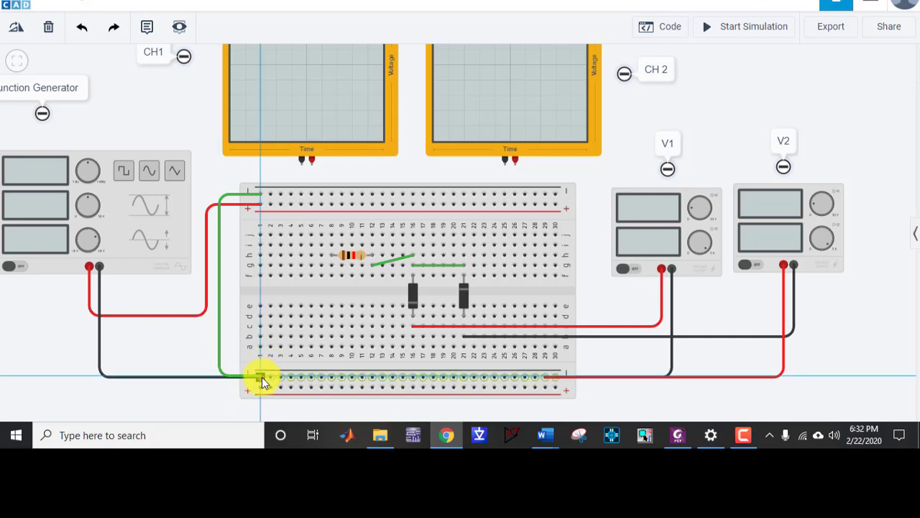
click(260, 376)
click(821, 89)
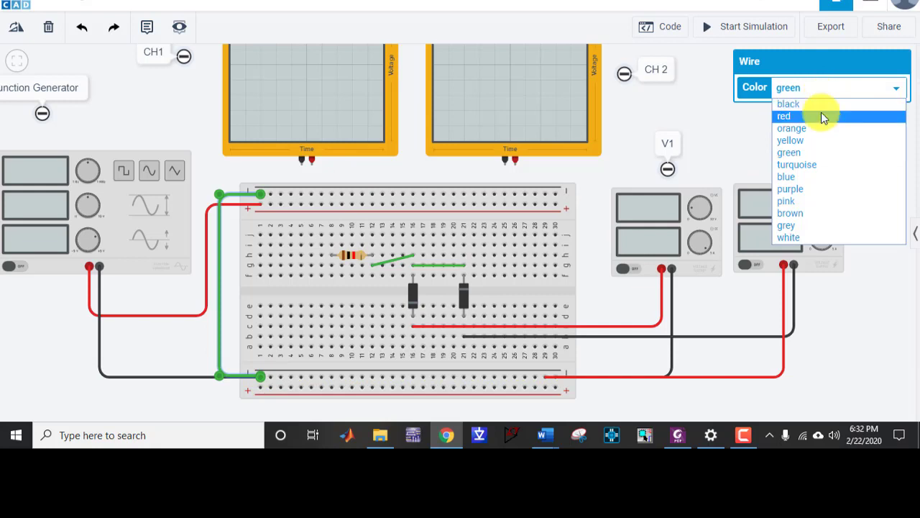
click(825, 105)
click(170, 409)
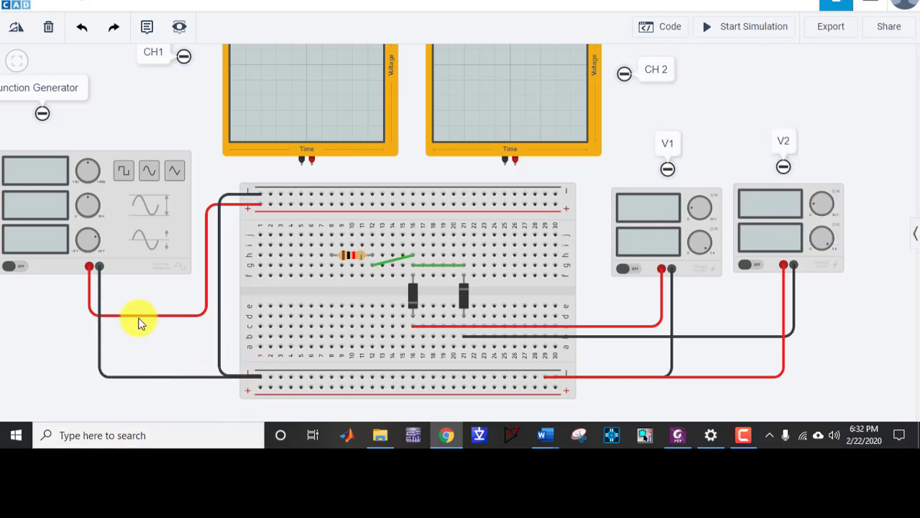
Connect CH1's negative terminal to the top rail, check the lab sheet, and start a column-8 wire.
click(303, 175)
click(301, 195)
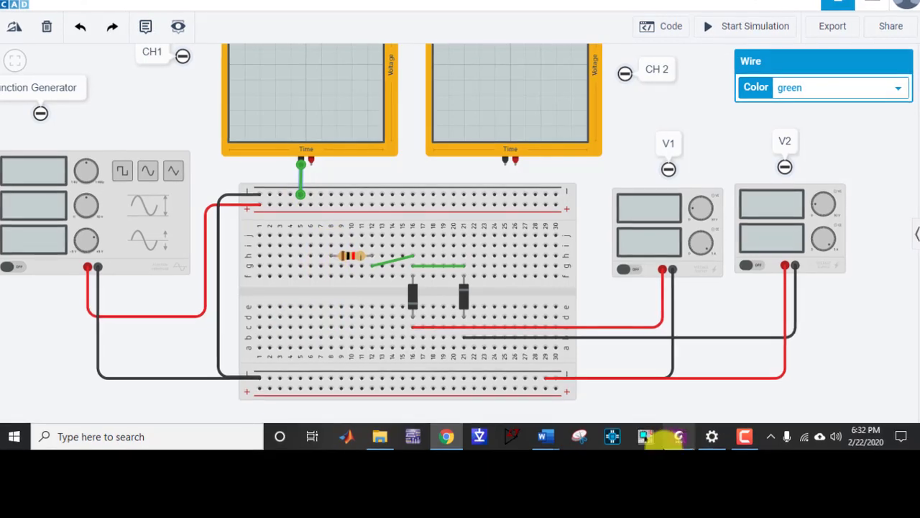
click(676, 435)
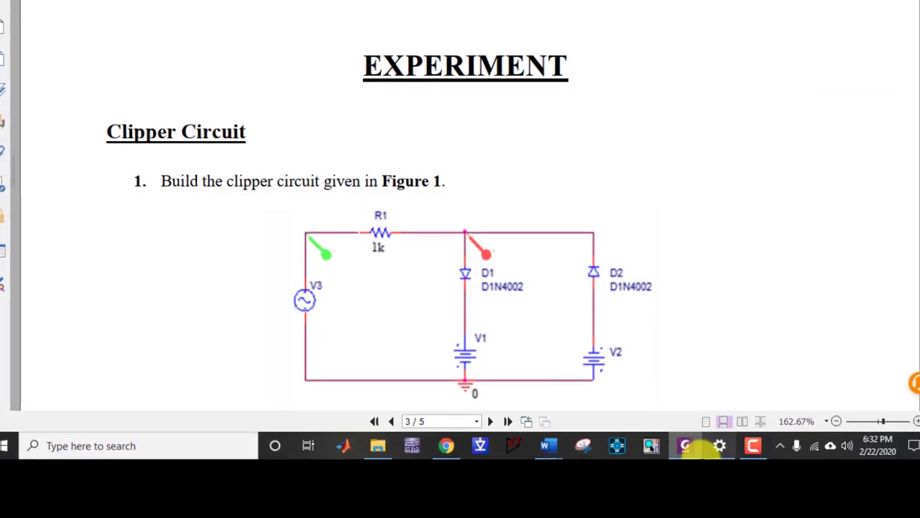
click(683, 442)
drag(325, 257, 253, 262)
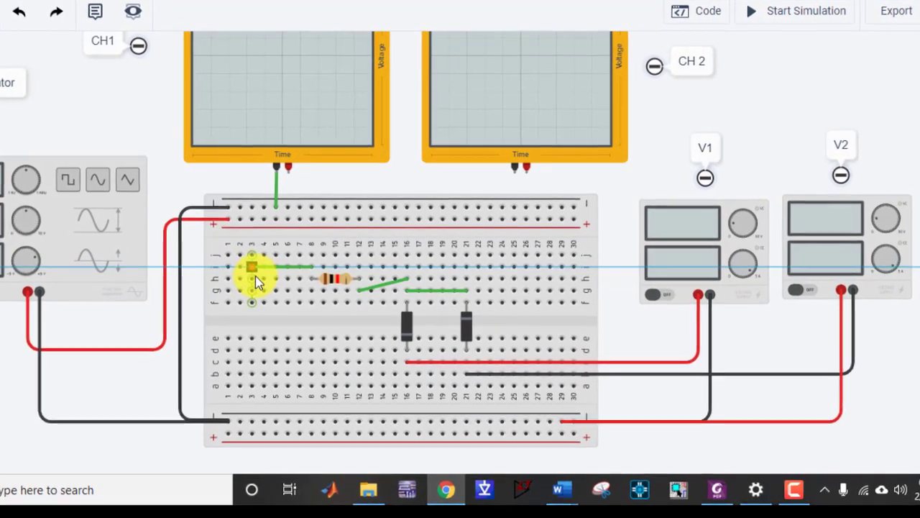
Run a red wire from column 8 up to the + rail to feed the resistor.
drag(241, 271, 313, 228)
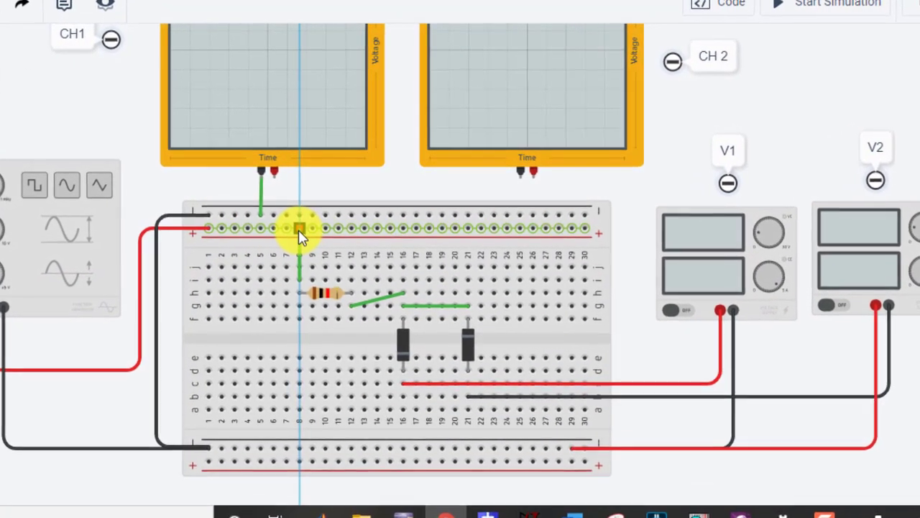
click(301, 229)
click(903, 77)
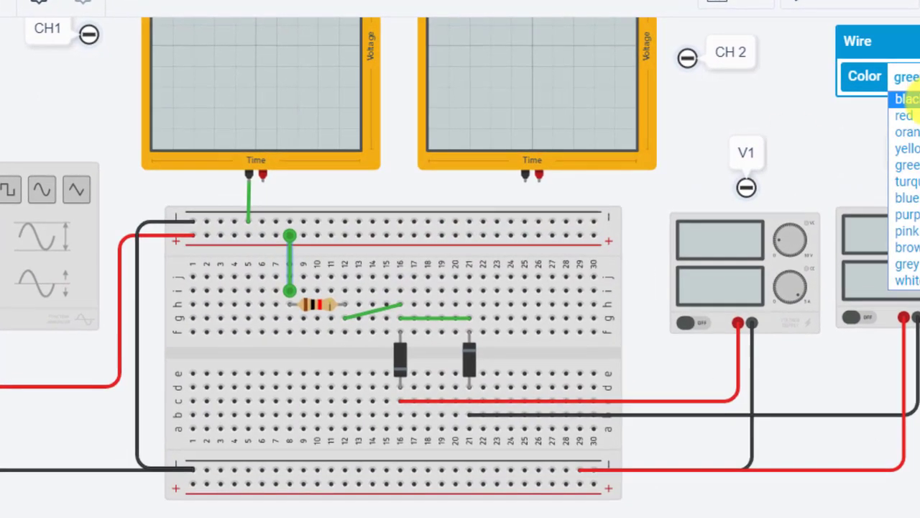
click(904, 115)
click(650, 261)
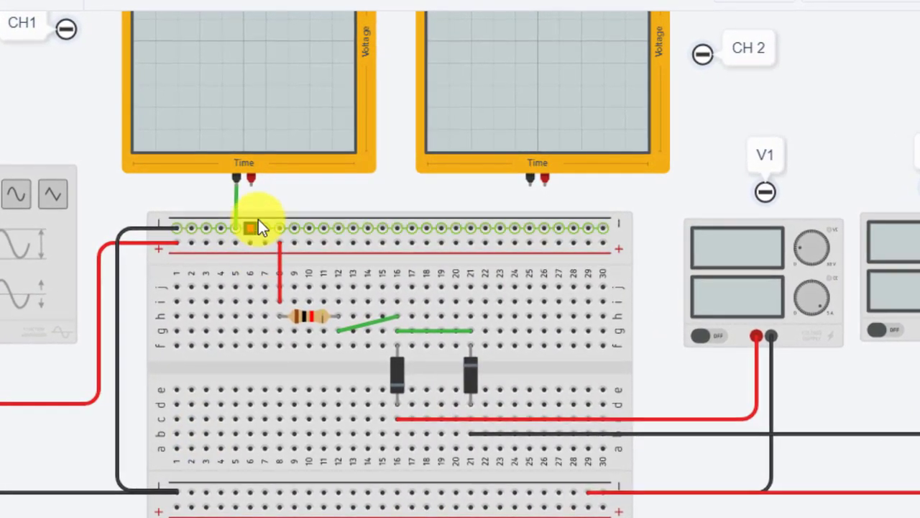
Connect CH1's positive probe to the + rail.
click(251, 179)
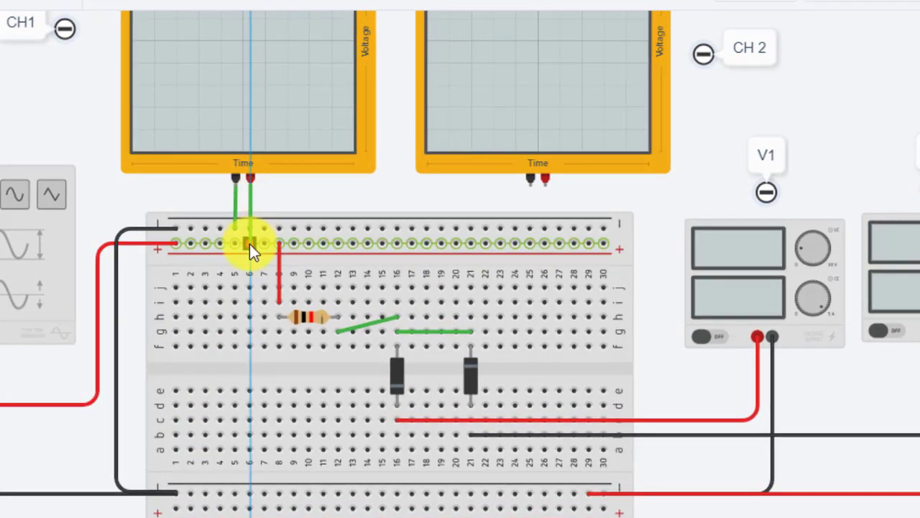
click(250, 244)
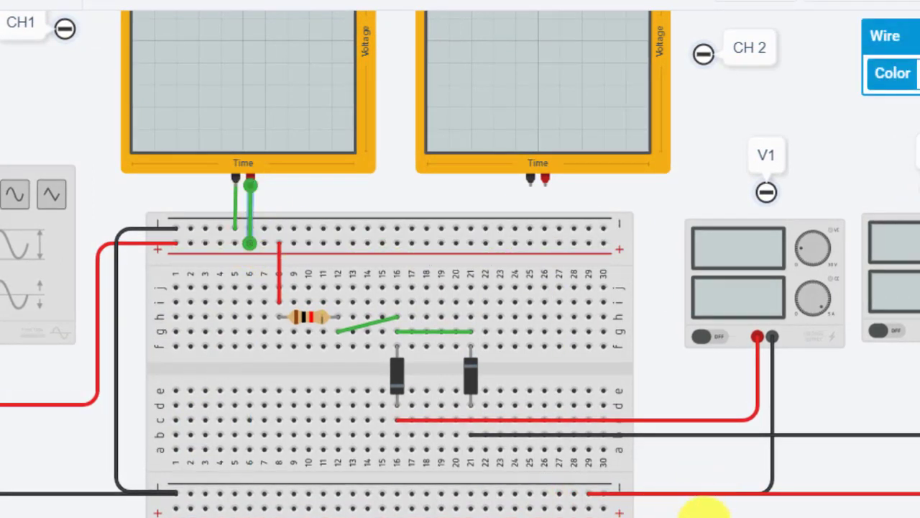
click(705, 512)
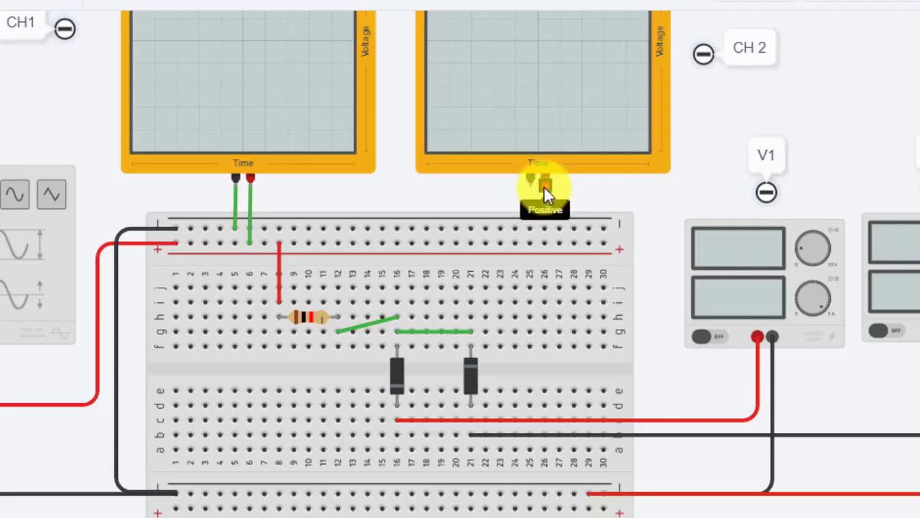
Wire CH2's positive probe to column 16 and its negative probe, in black, to the top rail.
click(545, 185)
click(483, 330)
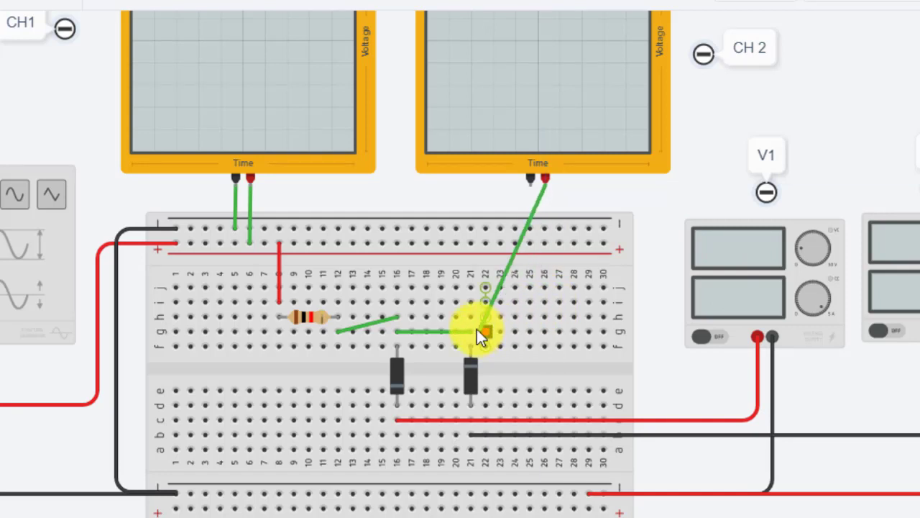
mouse_move(484, 330)
mouse_down()
mouse_move(545, 273)
mouse_move(401, 266)
mouse_move(398, 290)
mouse_up()
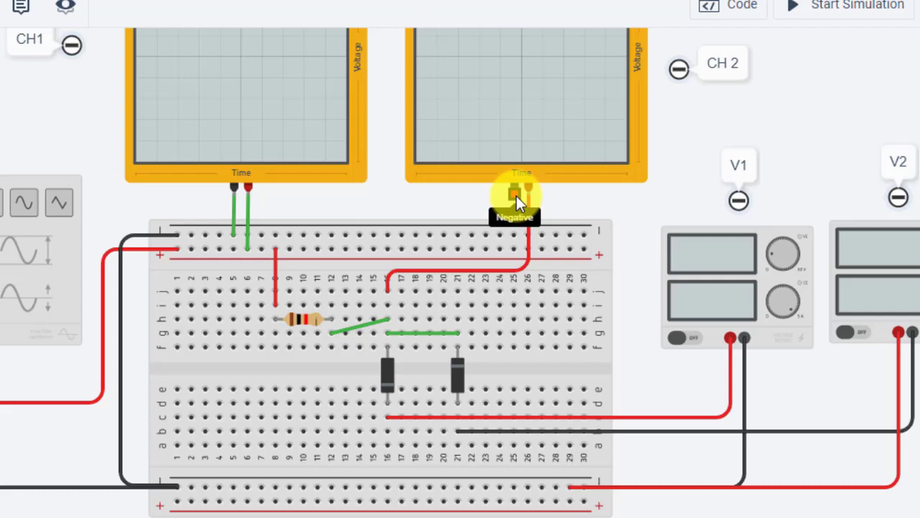
drag(516, 196, 514, 234)
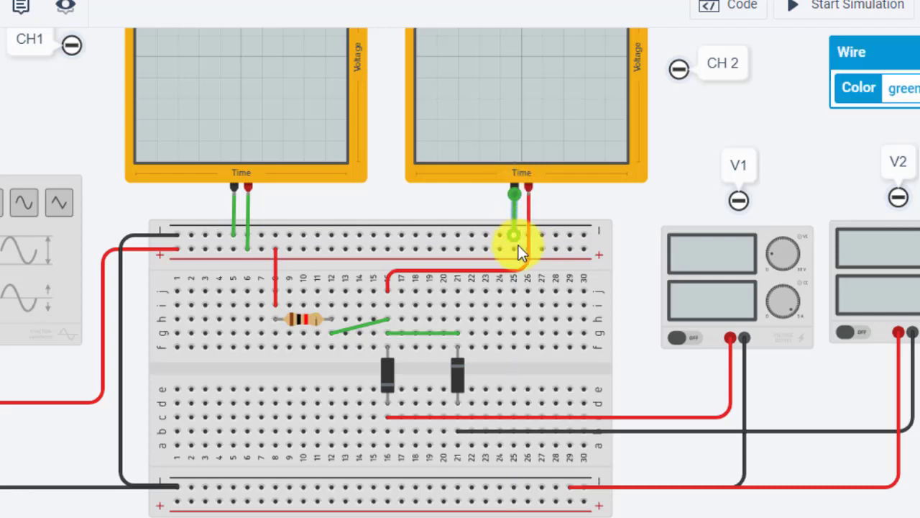
click(904, 87)
click(899, 108)
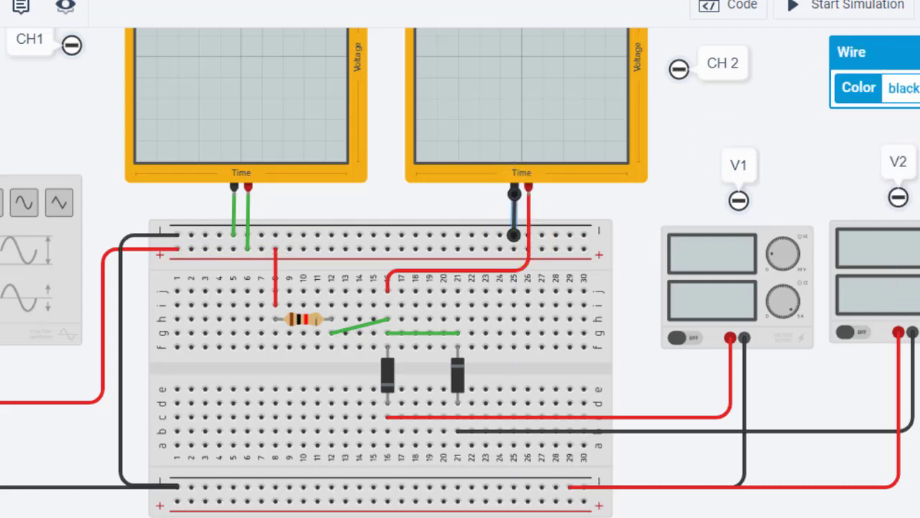
key(Escape)
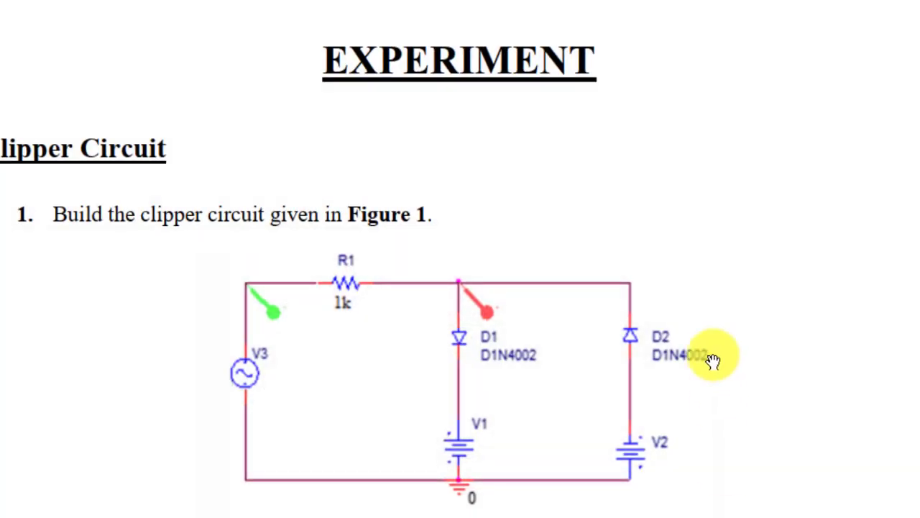
Read Vamp 10 V, 2k Hz, V1 5 V, V2 3V and the wire-colour notes in Word.
scroll(709, 359, down, 5)
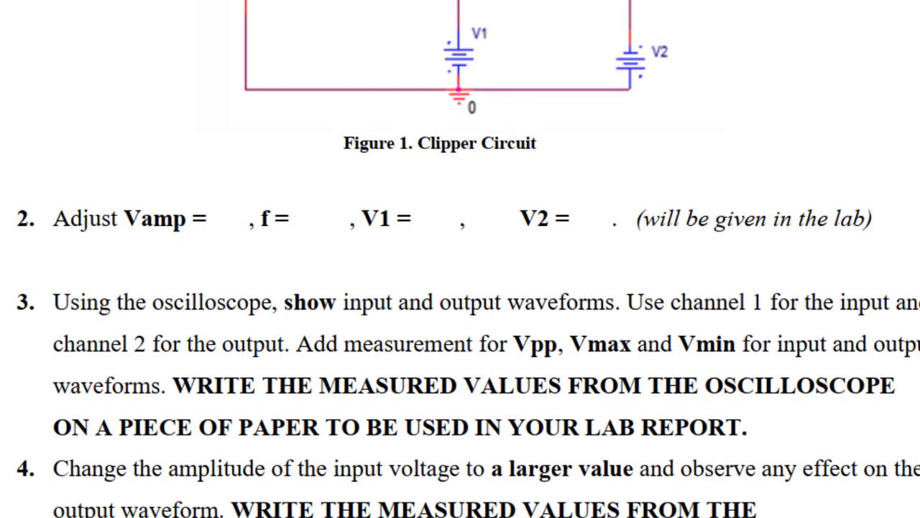
click(544, 470)
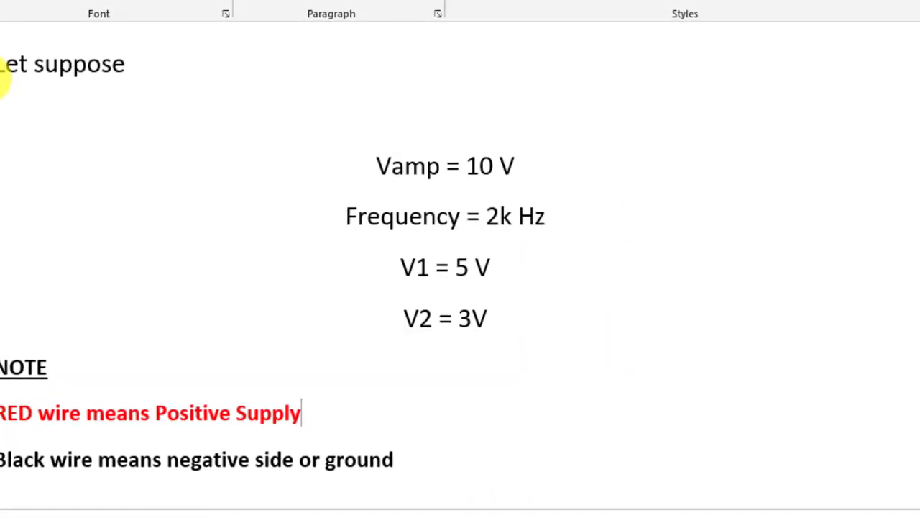
drag(16, 90, 518, 267)
click(598, 309)
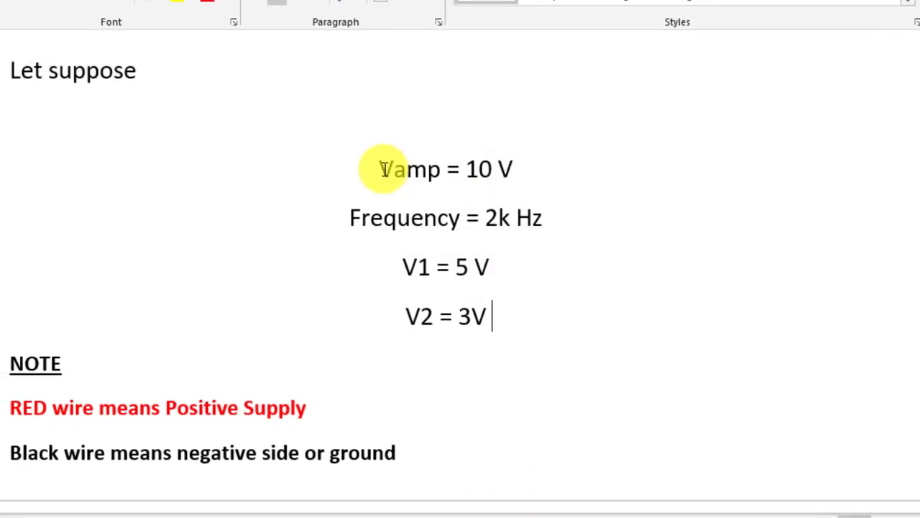
drag(384, 169, 512, 169)
click(504, 267)
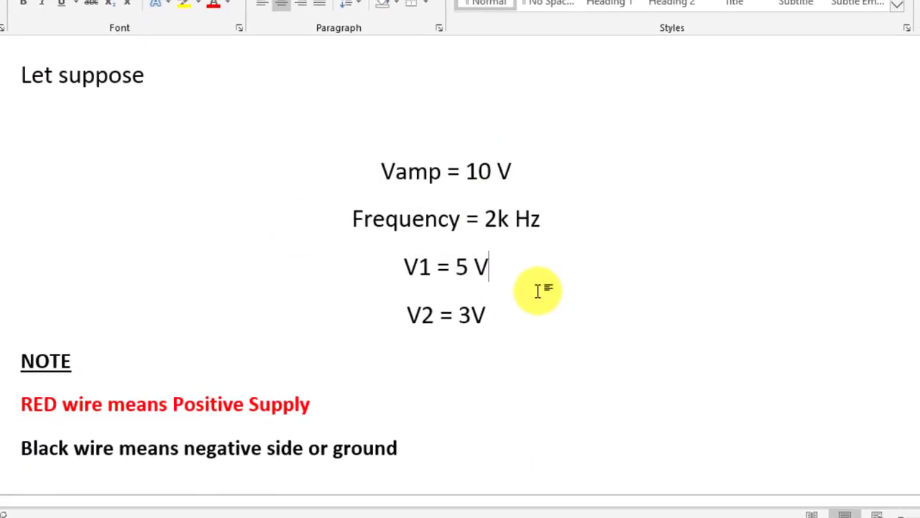
click(421, 269)
click(421, 312)
click(9, 399)
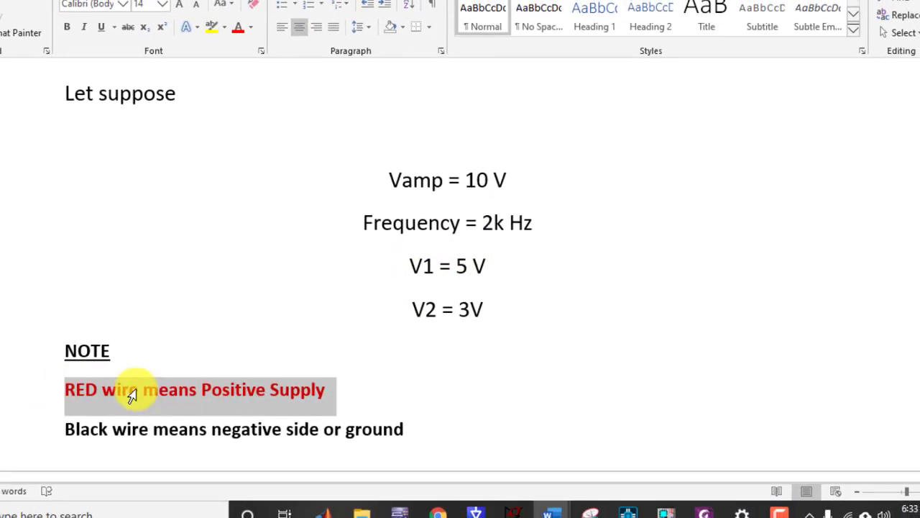
click(201, 426)
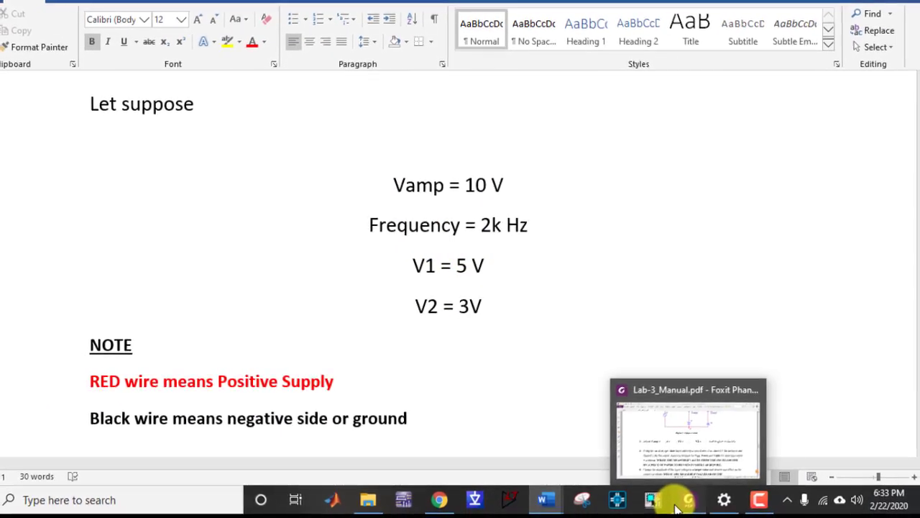
click(676, 503)
Change the V2 power supply's voltage to 3 V, leaving V1 at 5 V.
click(435, 500)
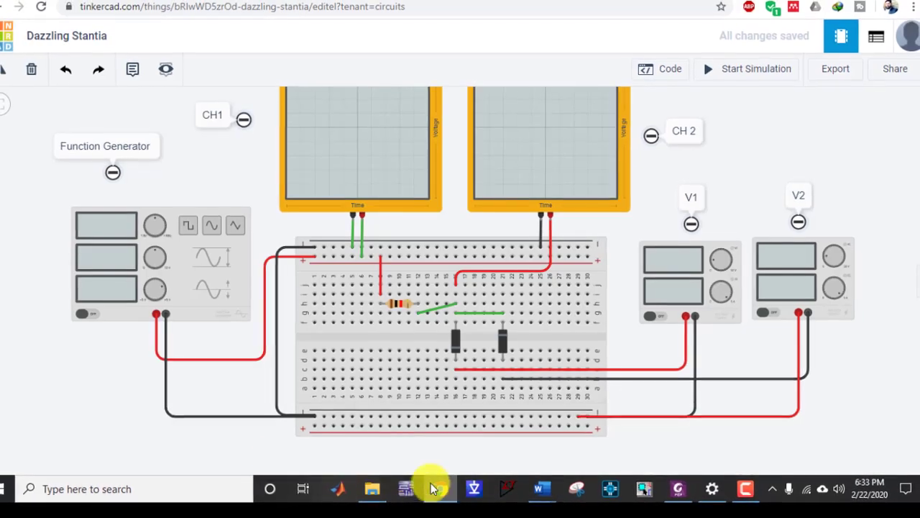
click(679, 291)
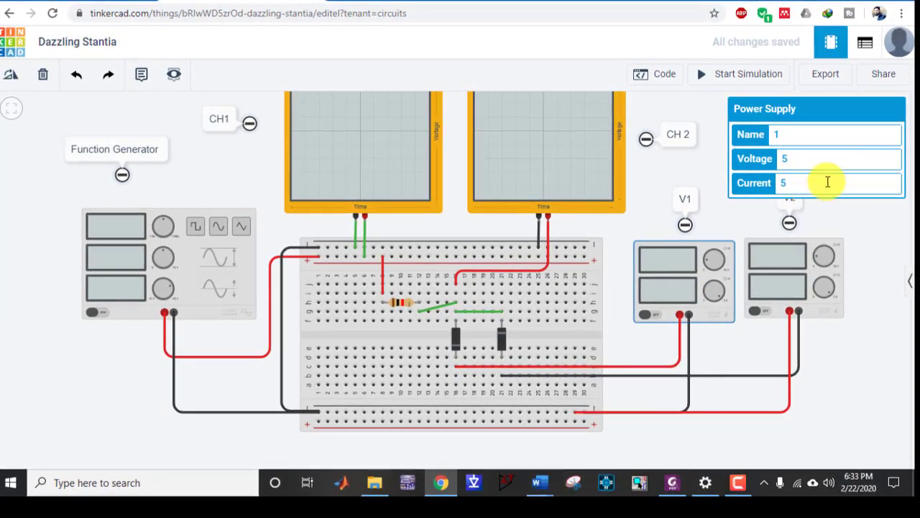
click(842, 311)
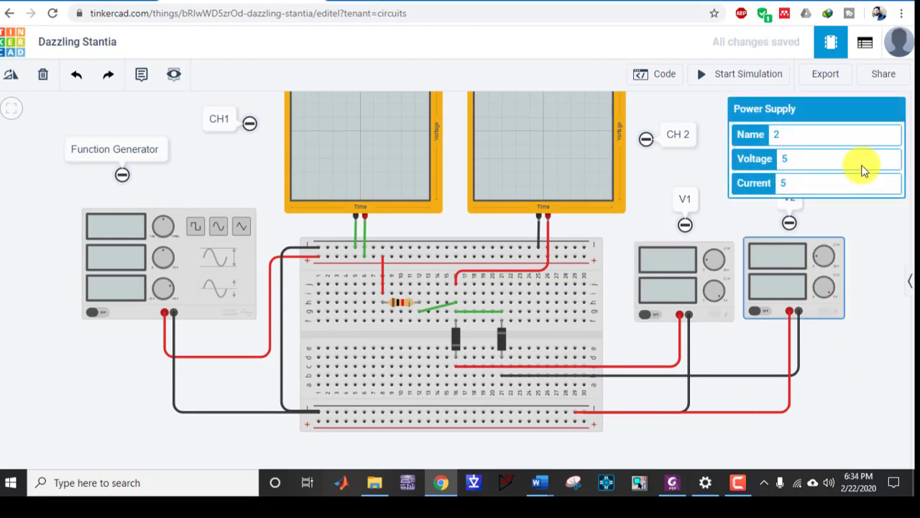
double_click(795, 166)
text(3)
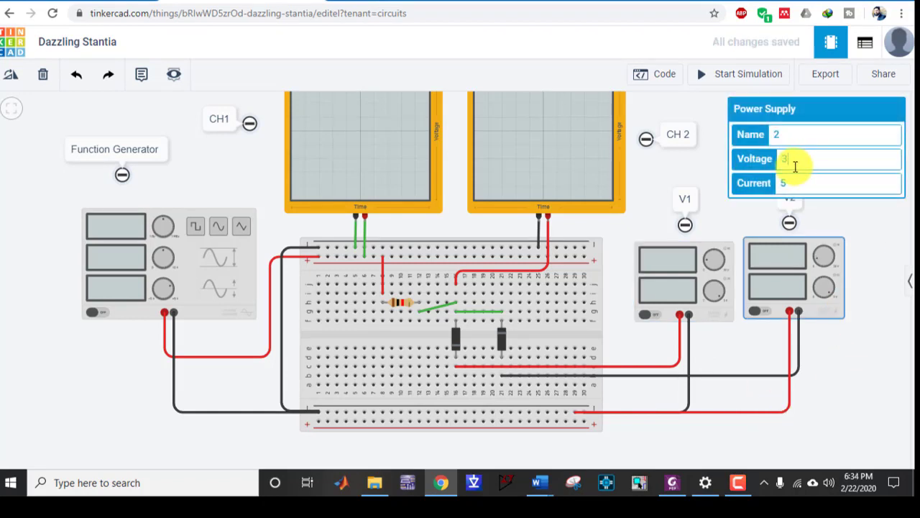
click(878, 295)
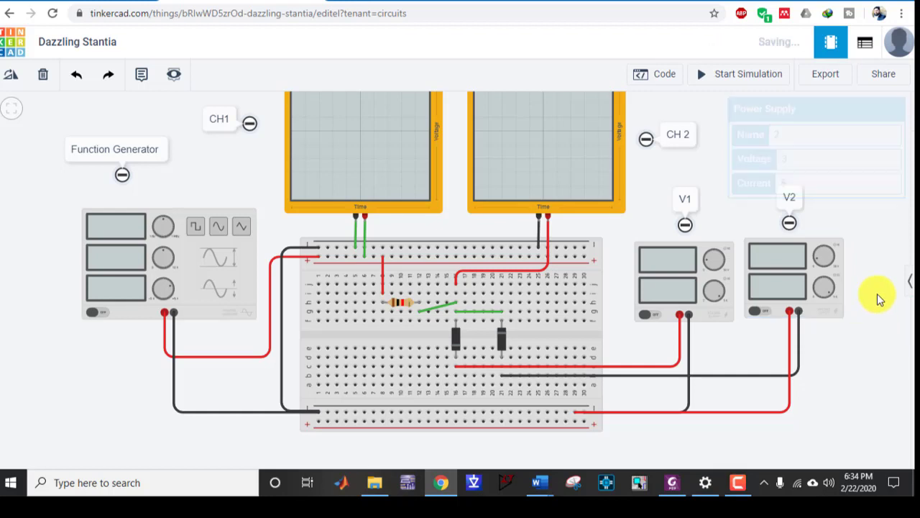
Check the given values V1 = 5 V and V2 = 3 V in the Word notes and lab manual.
mouse_move(539, 481)
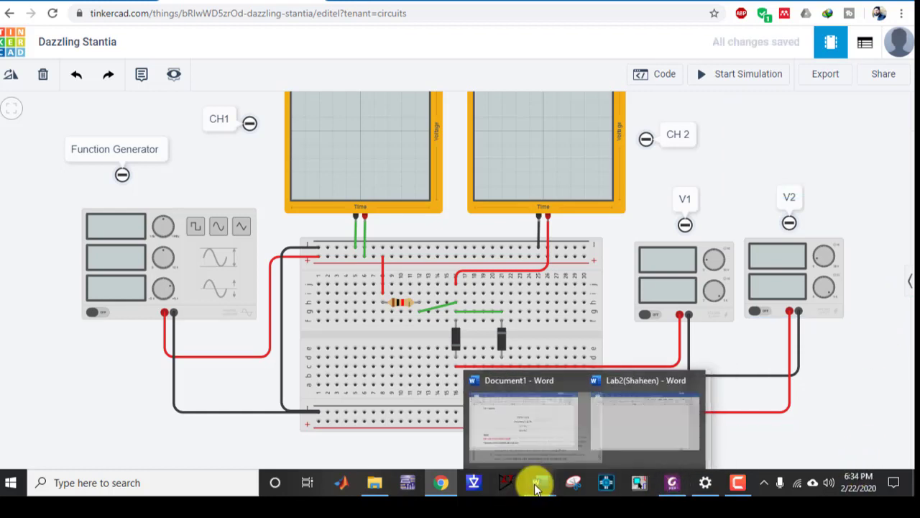
click(501, 439)
drag(405, 263, 492, 266)
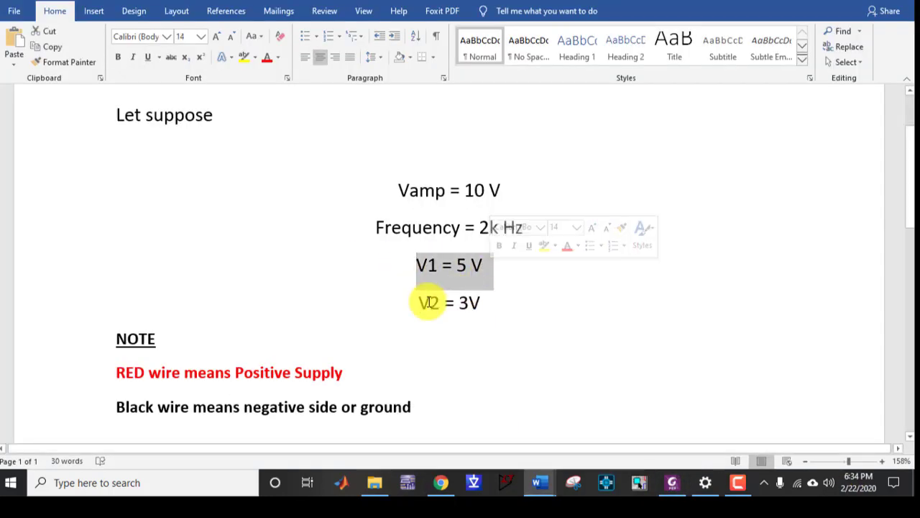
drag(427, 302, 502, 318)
click(669, 483)
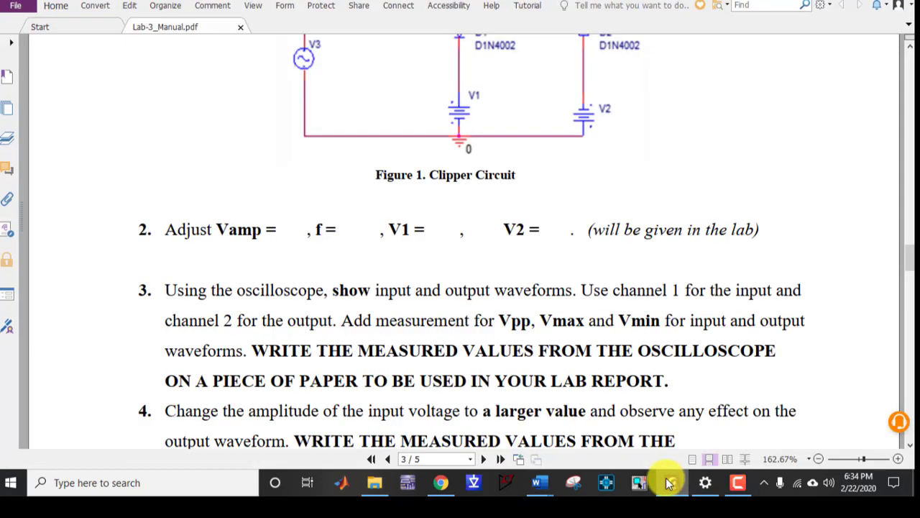
click(441, 482)
Confirm the function generator's 2000 Hz, 10 V sine settings, fit the view, and start the simulation.
click(183, 273)
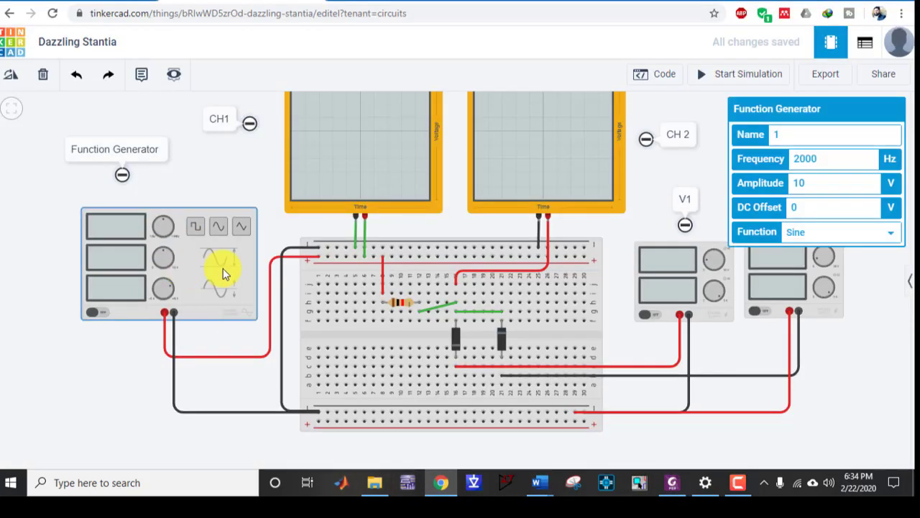
click(834, 233)
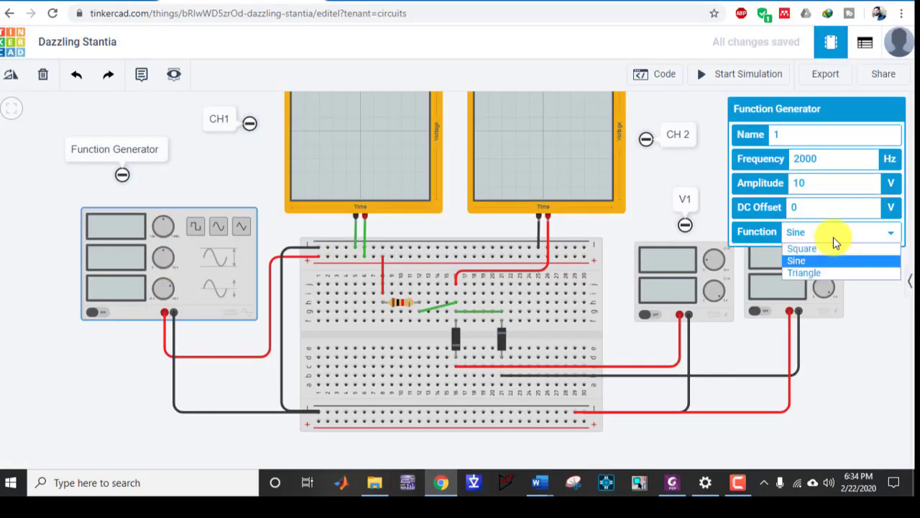
click(834, 237)
click(878, 342)
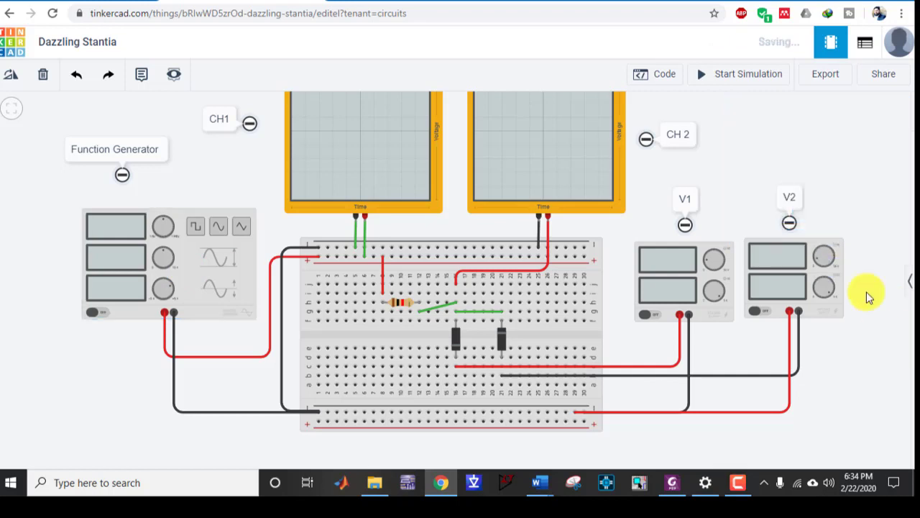
key(f)
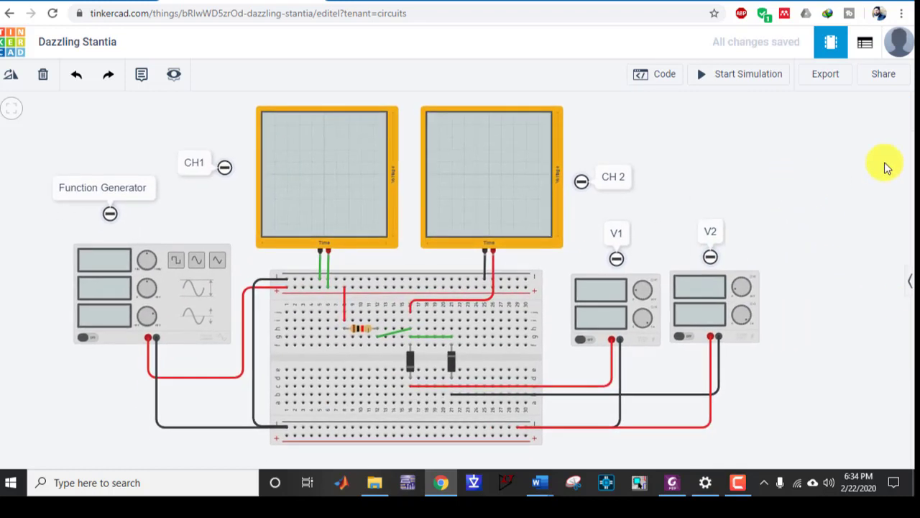
click(694, 73)
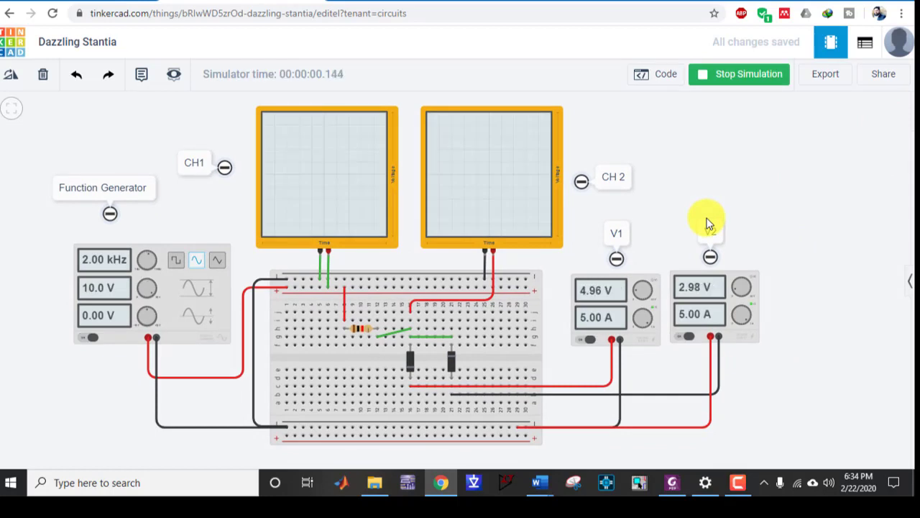
Switch the left CH1 oscilloscope's time-per-division unit to µs.
click(327, 172)
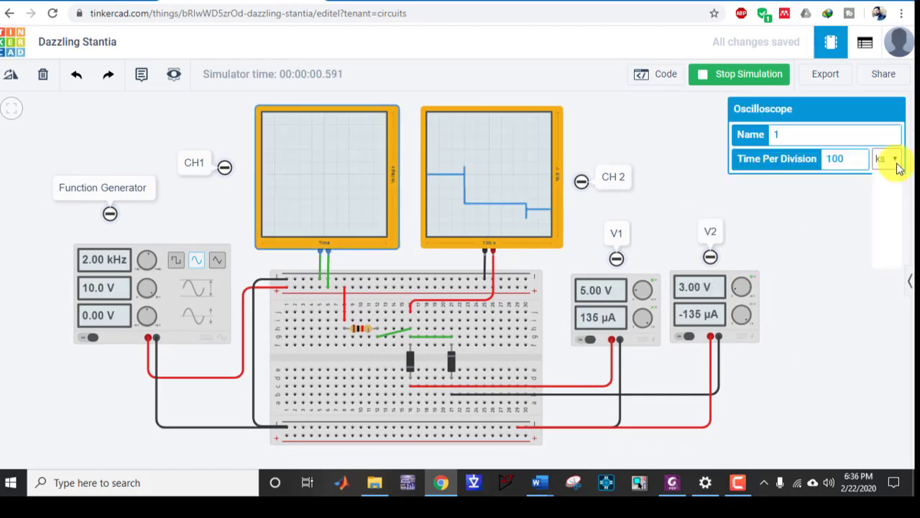
click(886, 158)
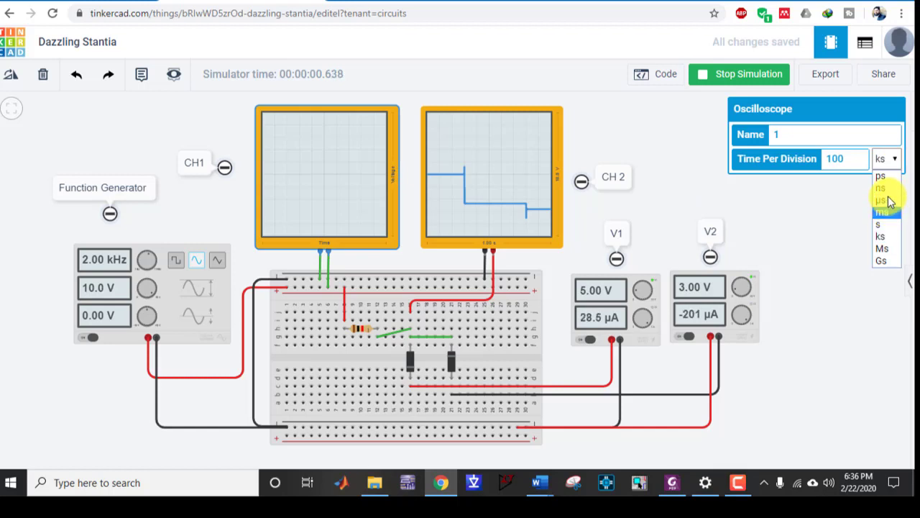
click(883, 205)
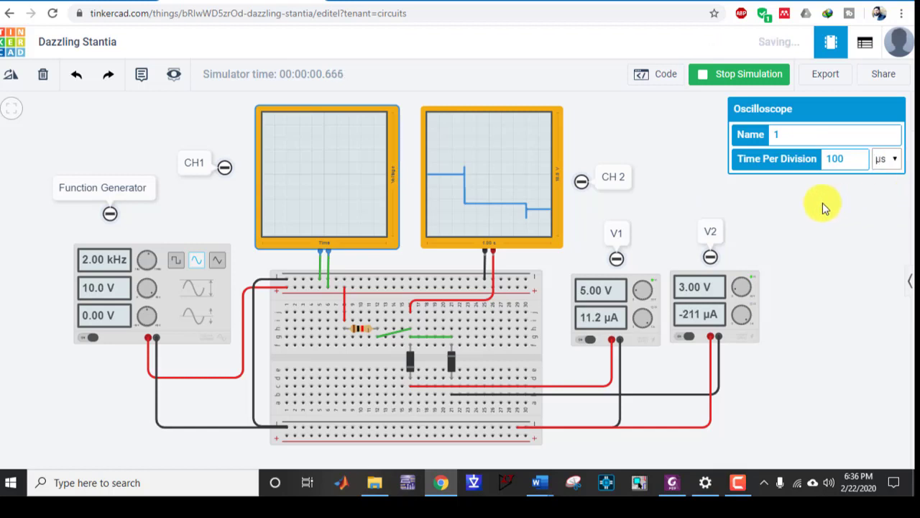
click(338, 187)
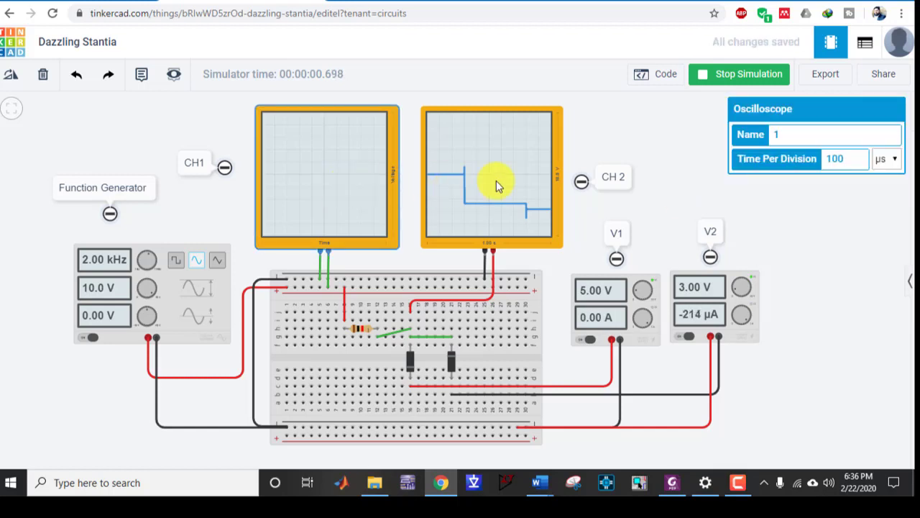
Switch the right CH2 oscilloscope's time-per-division unit to µs, comparing it with CH1.
click(496, 180)
click(331, 195)
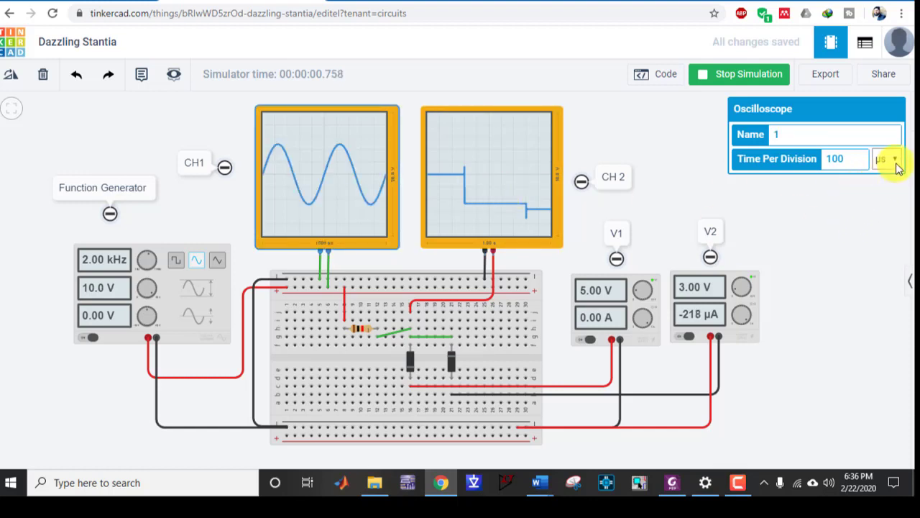
click(513, 185)
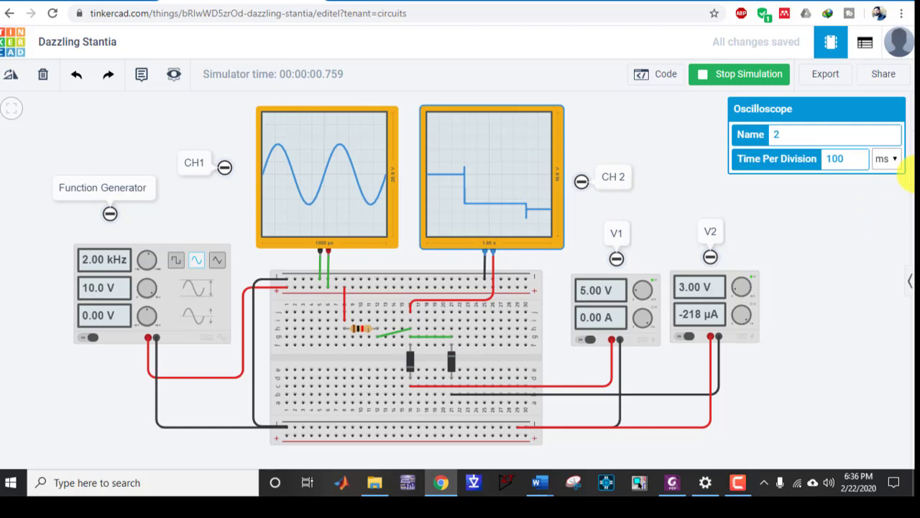
click(897, 160)
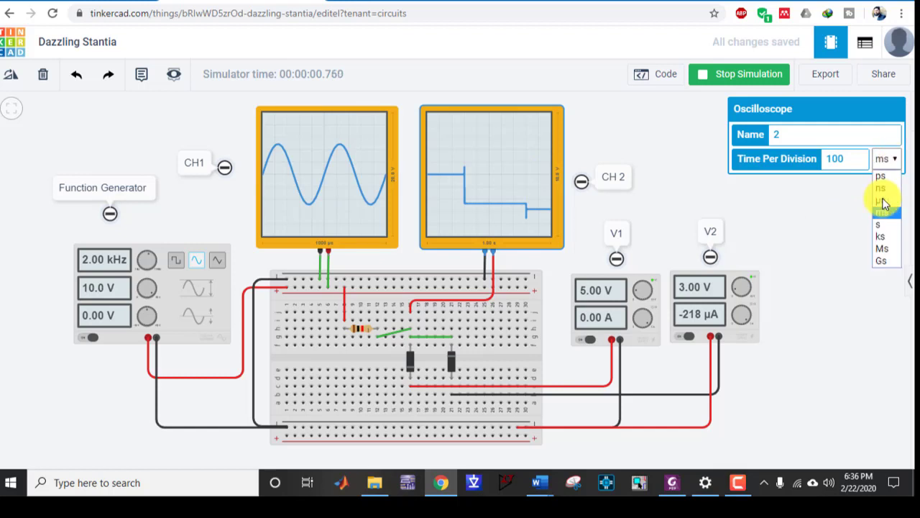
click(770, 198)
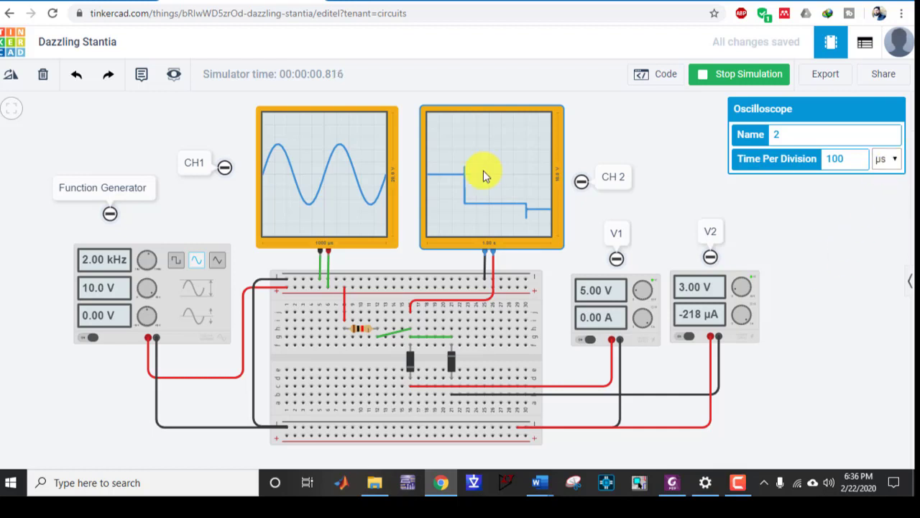
click(359, 224)
click(488, 219)
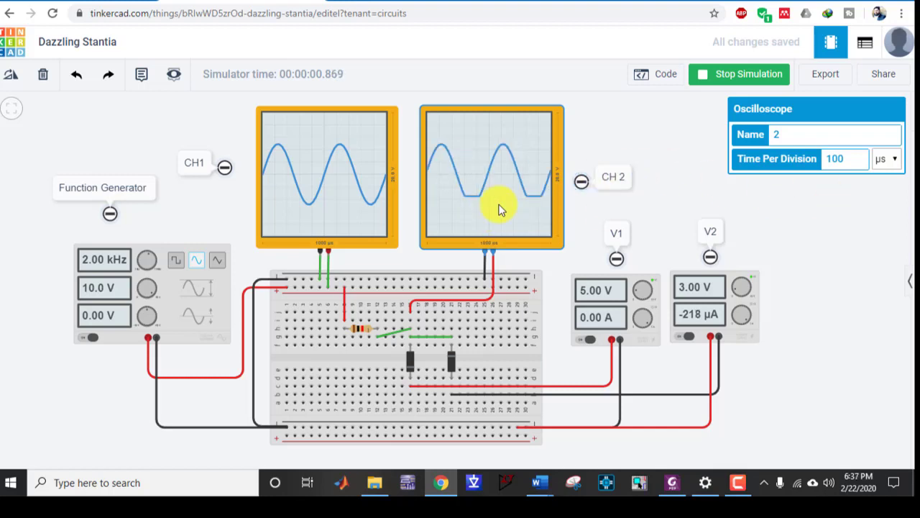
Set the CH2 oscilloscope to 50 µs per division and check the CH1 oscilloscope's settings.
double_click(834, 159)
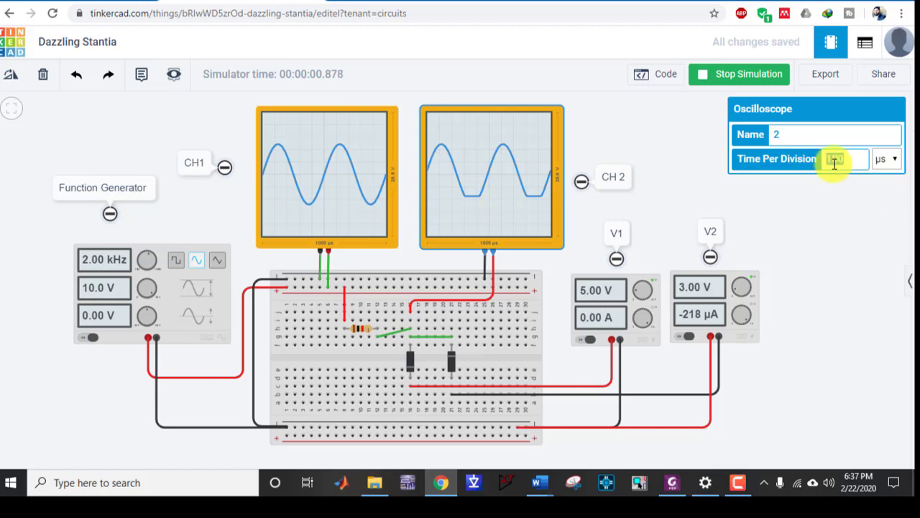
text(500)
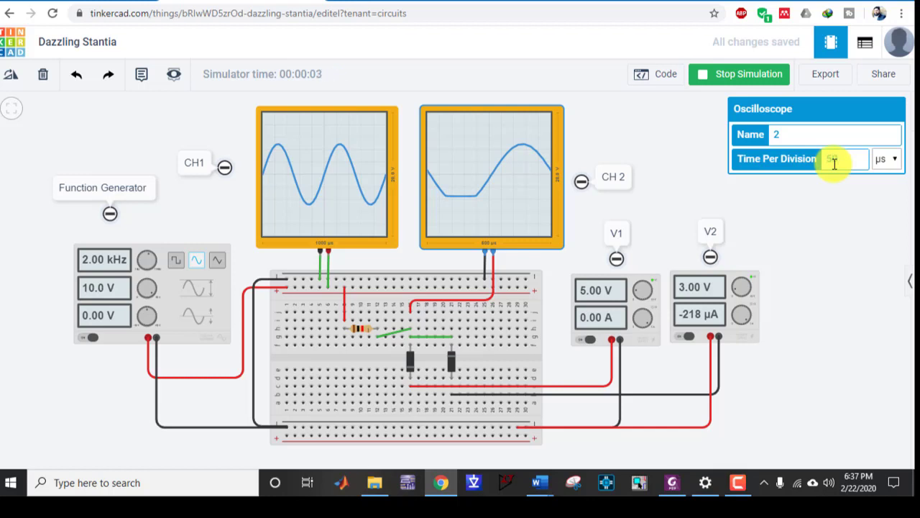
key(Return)
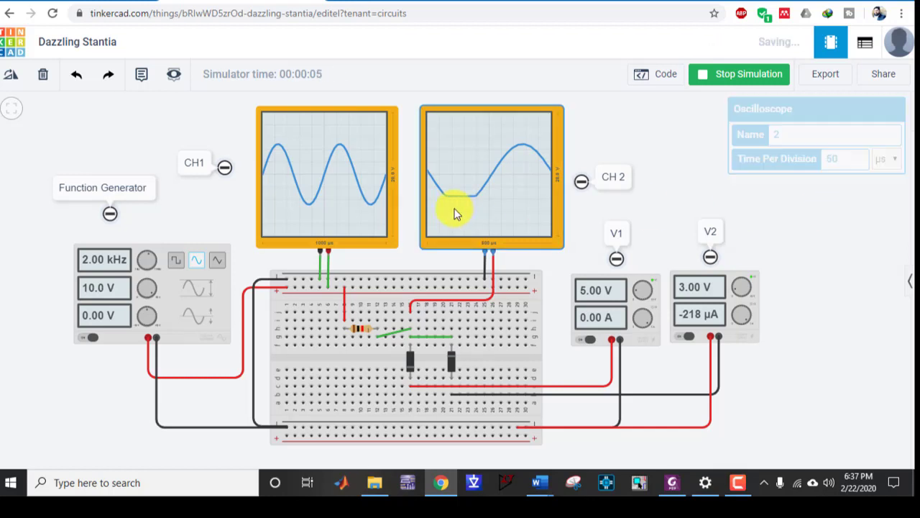
click(293, 160)
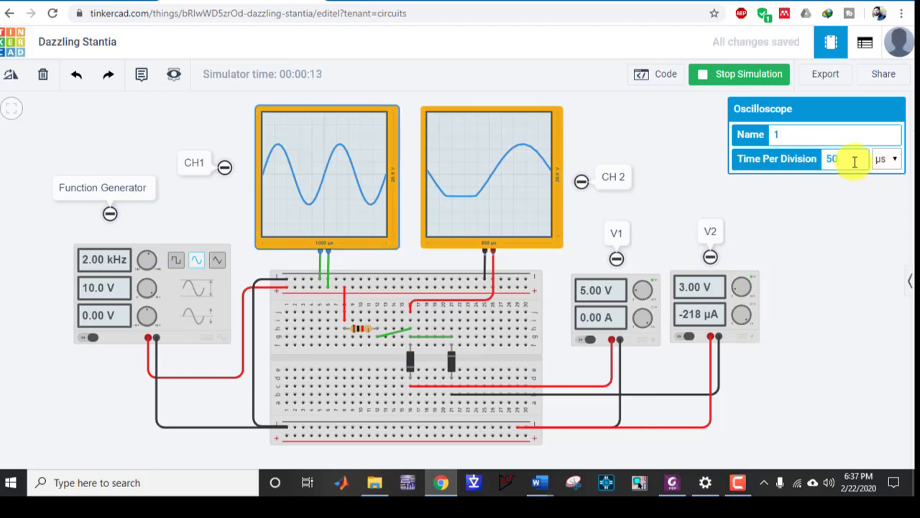
click(738, 480)
Restart the simulation and check the CH1 oscilloscope's 150 µs per division setting.
click(863, 436)
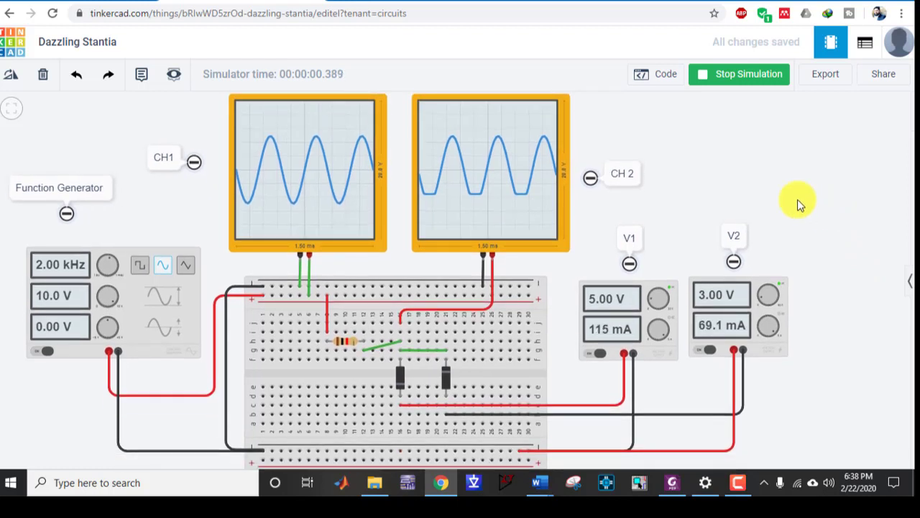
click(329, 194)
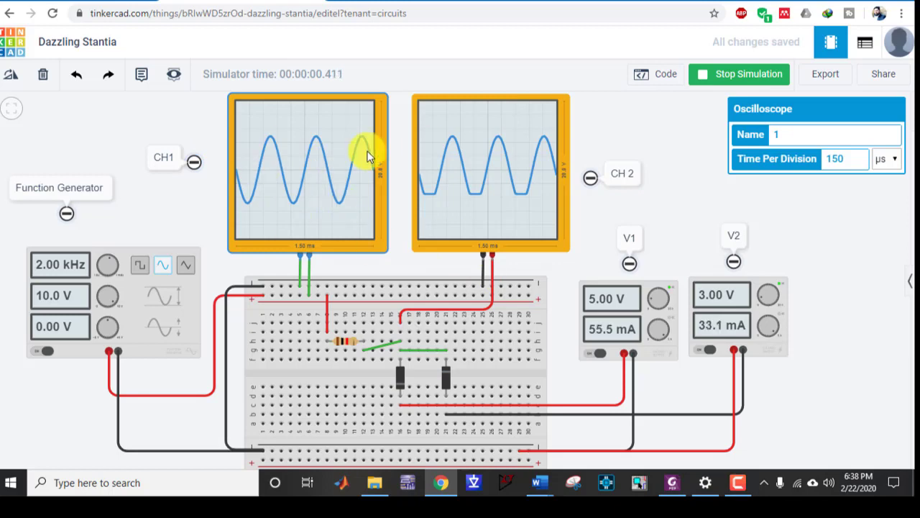